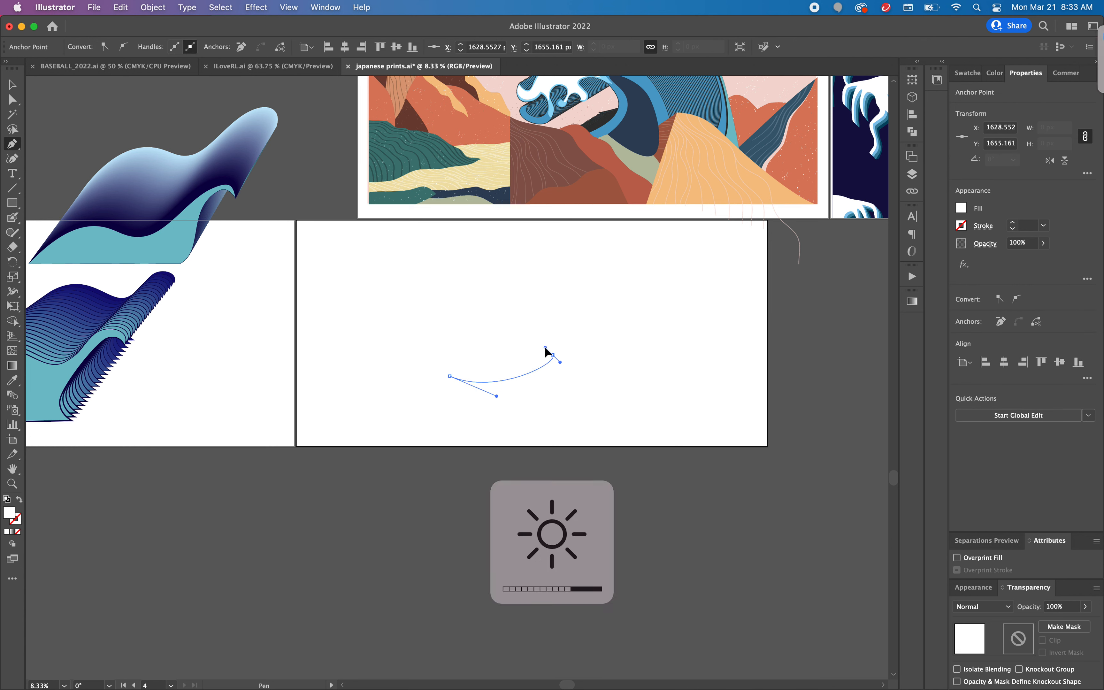
# Step: Finish the closed wave outline on the blank artboard with the Pen tool, adding a curled crest, a rounded back and a base about 2,250 px long
pyautogui.moveTo(553, 355); pyautogui.dragTo(552, 335)
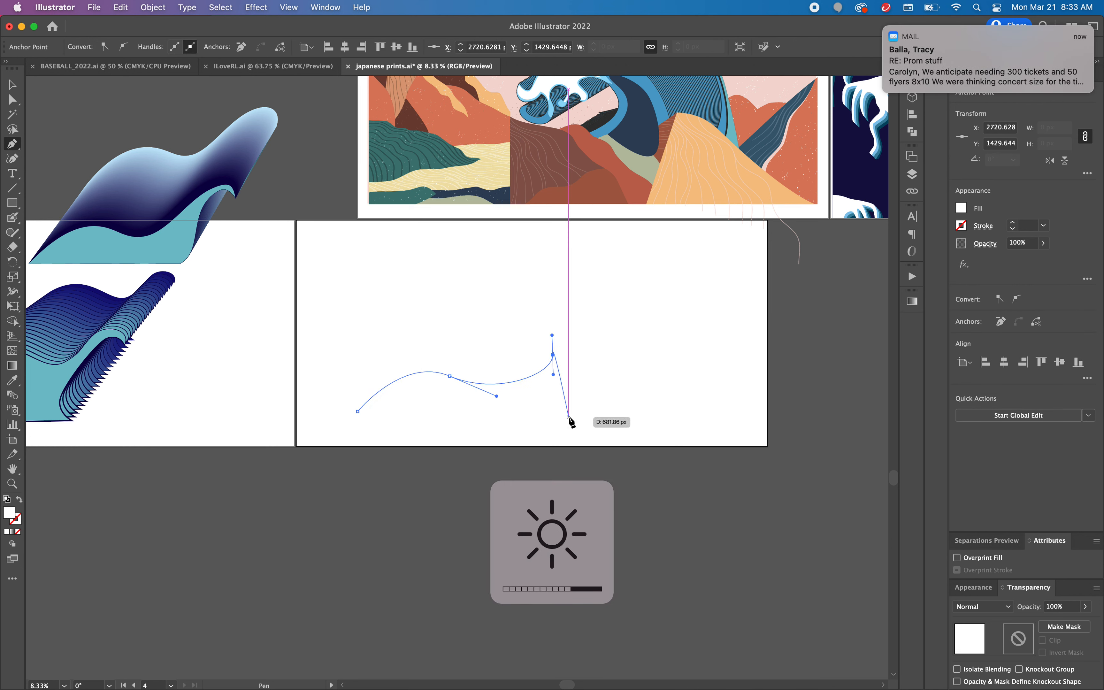
pyautogui.moveTo(569, 414); pyautogui.dragTo(544, 433)
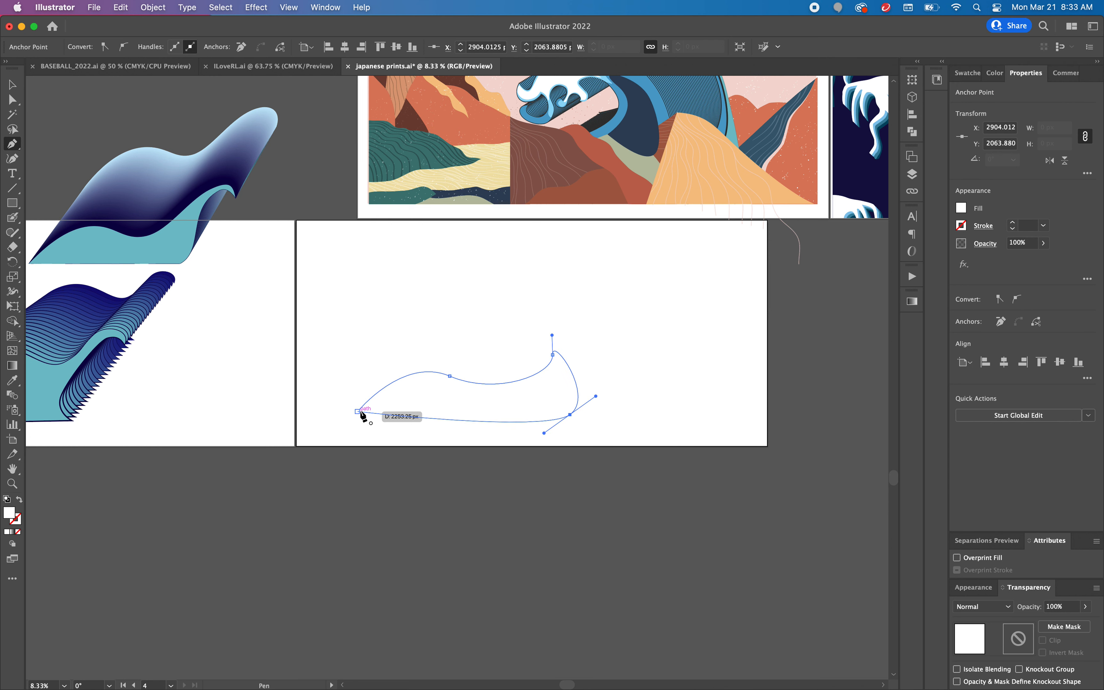
pyautogui.click(358, 412)
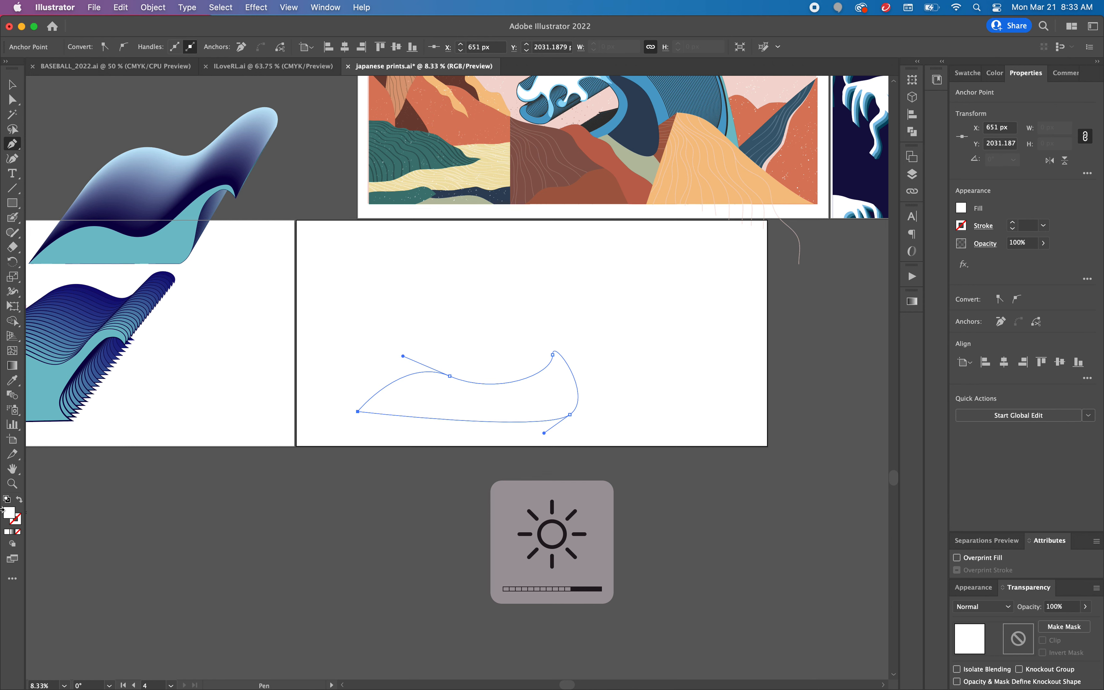
# Step: Give the wave shape a 1 pt black stroke and a teal fill
pyautogui.click(20, 522)
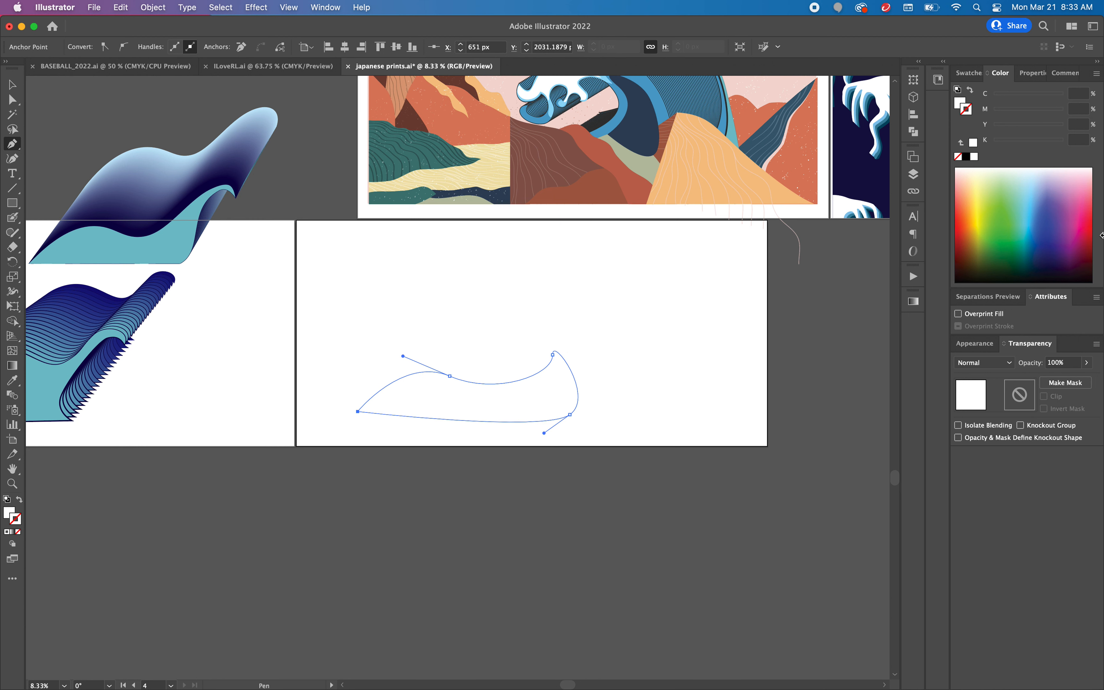
pyautogui.click(1035, 73)
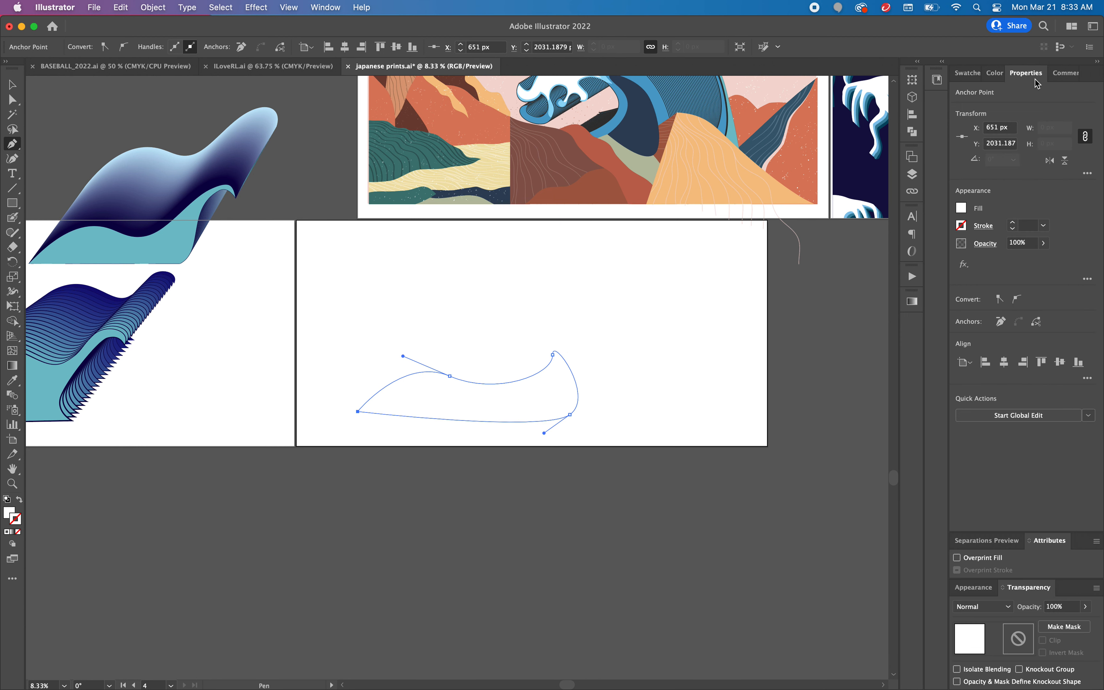
pyautogui.click(1011, 223)
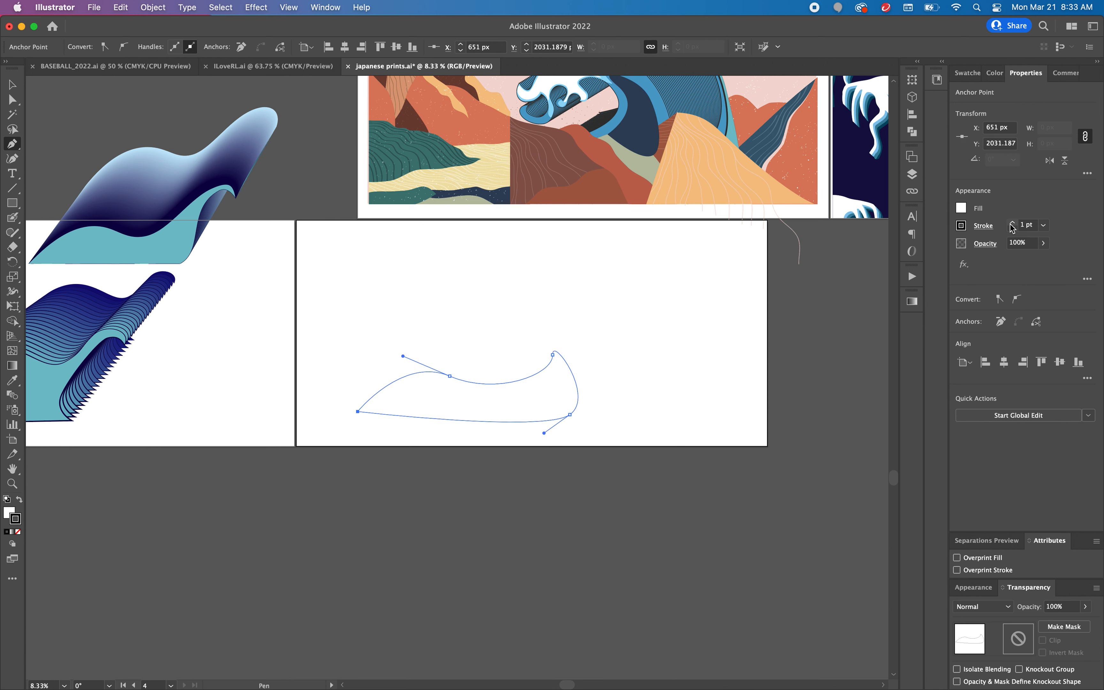
pyautogui.press('XF86MonBrightnessDown')
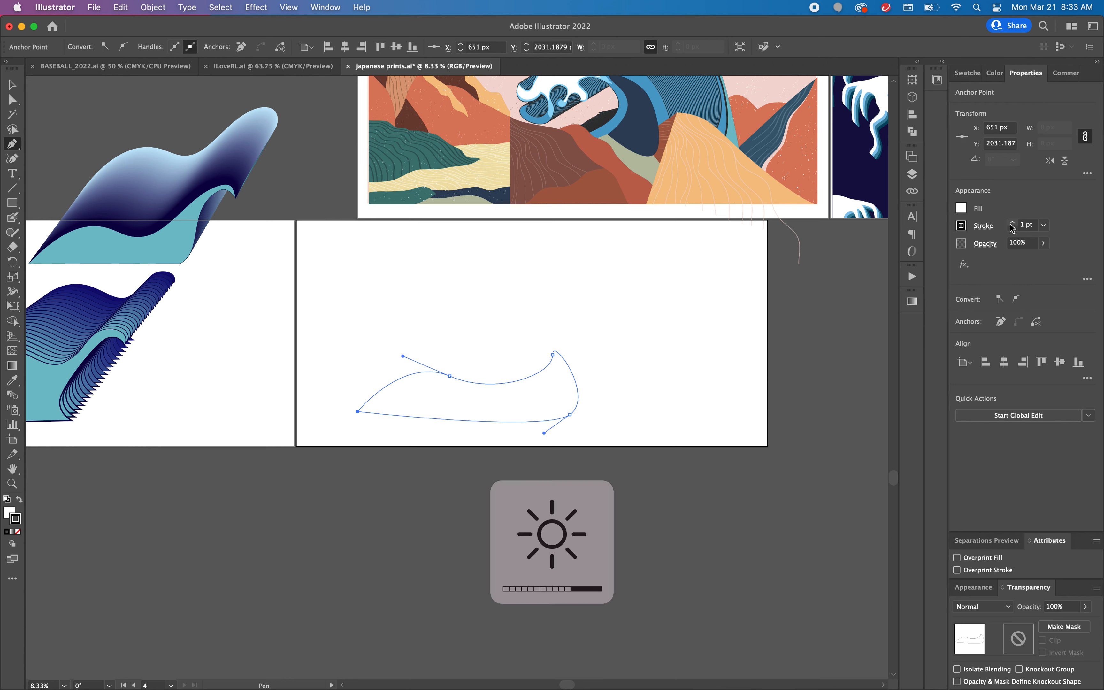
pyautogui.click(961, 208)
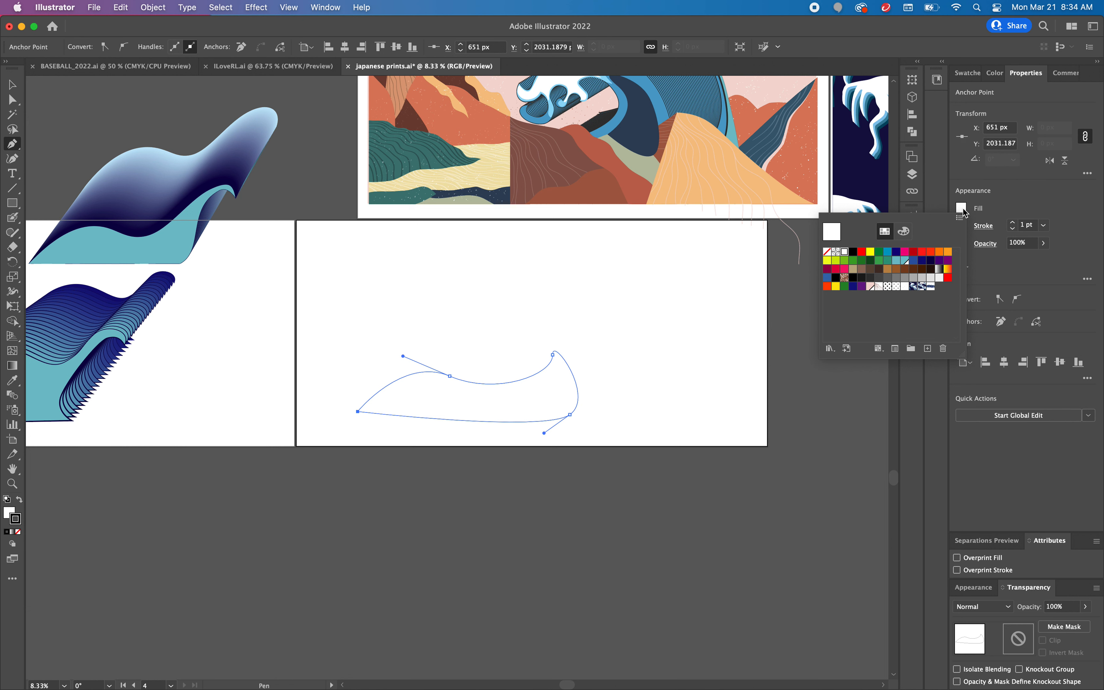
pyautogui.click(905, 260)
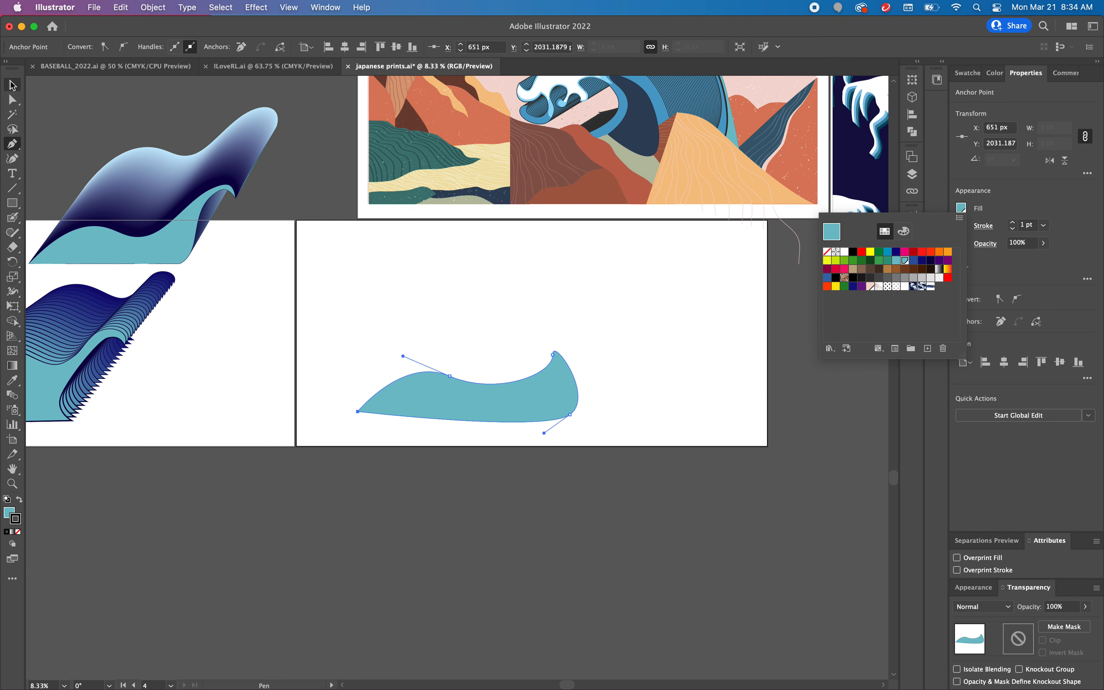
# Step: Flatten the wave's first hump with its direction handle and raise the lower anchor below the crest to straighten the base
pyautogui.click(12, 82)
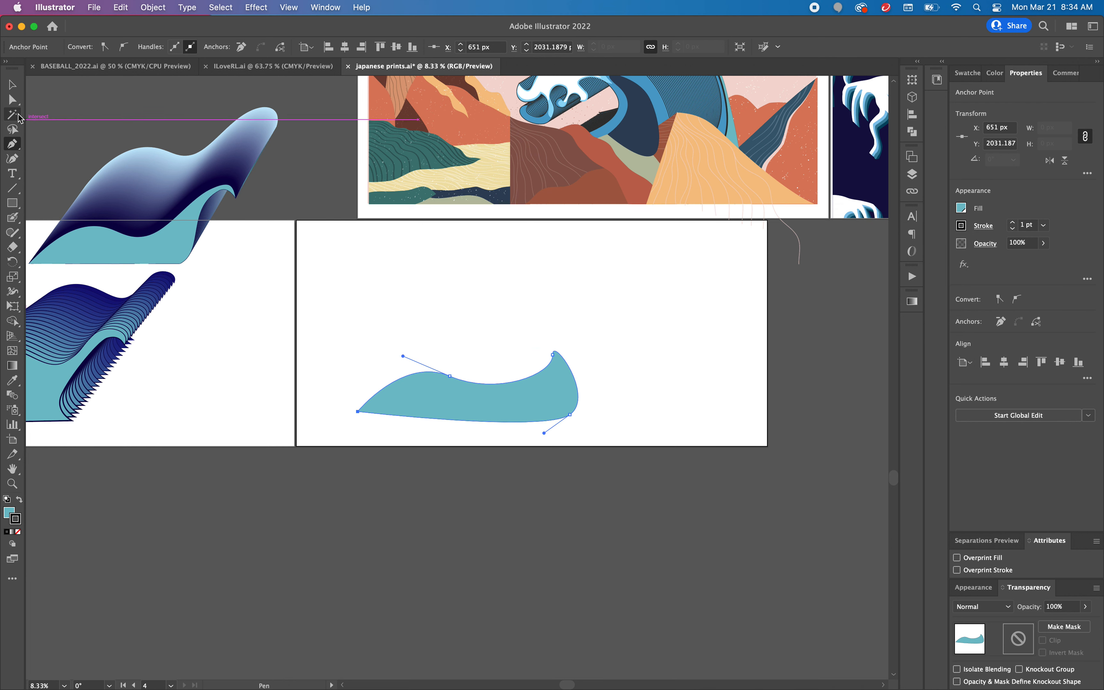
pyautogui.click(11, 101)
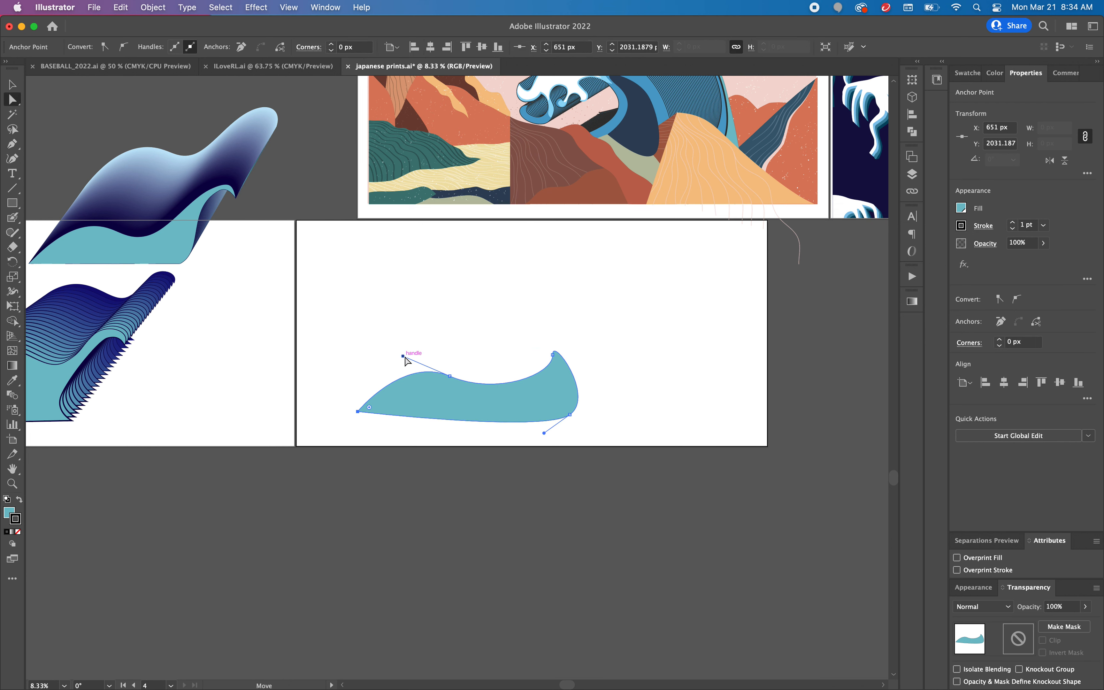
pyautogui.moveTo(403, 356); pyautogui.dragTo(387, 365)
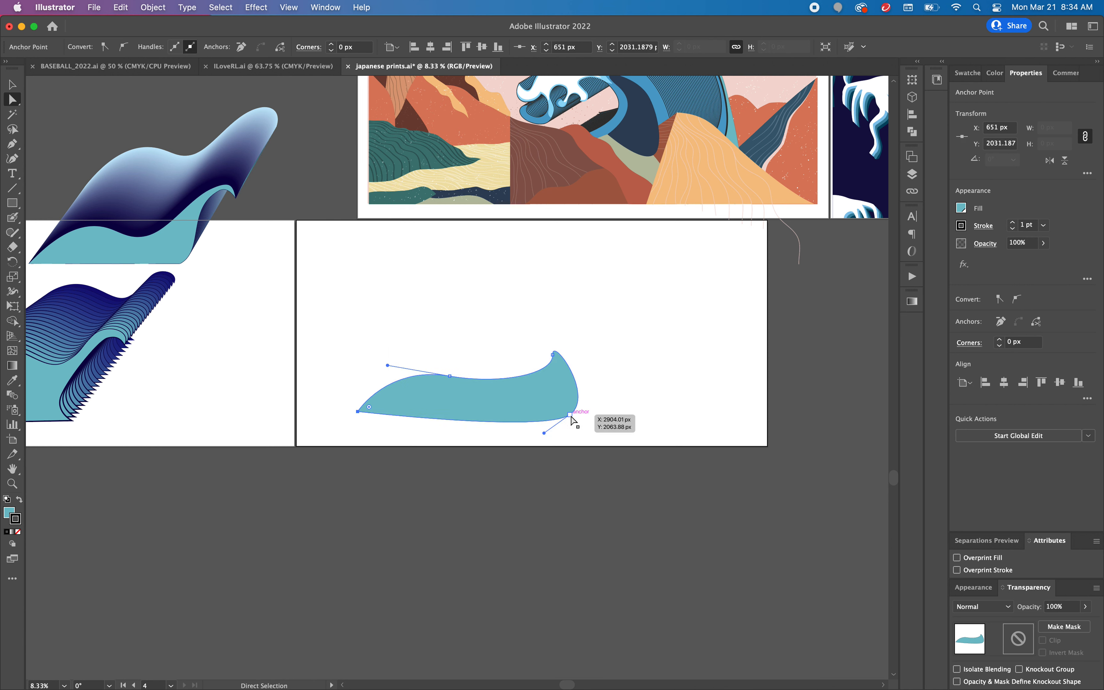
pyautogui.moveTo(570, 414); pyautogui.dragTo(571, 406)
pyautogui.click(357, 411)
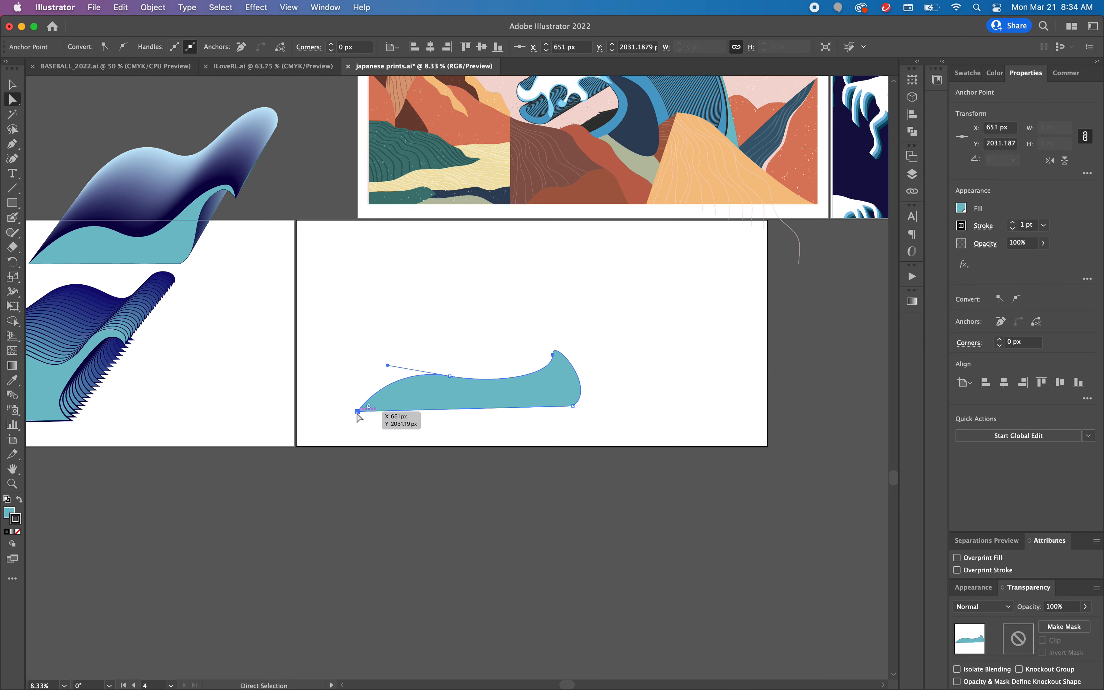
pyautogui.click(525, 339)
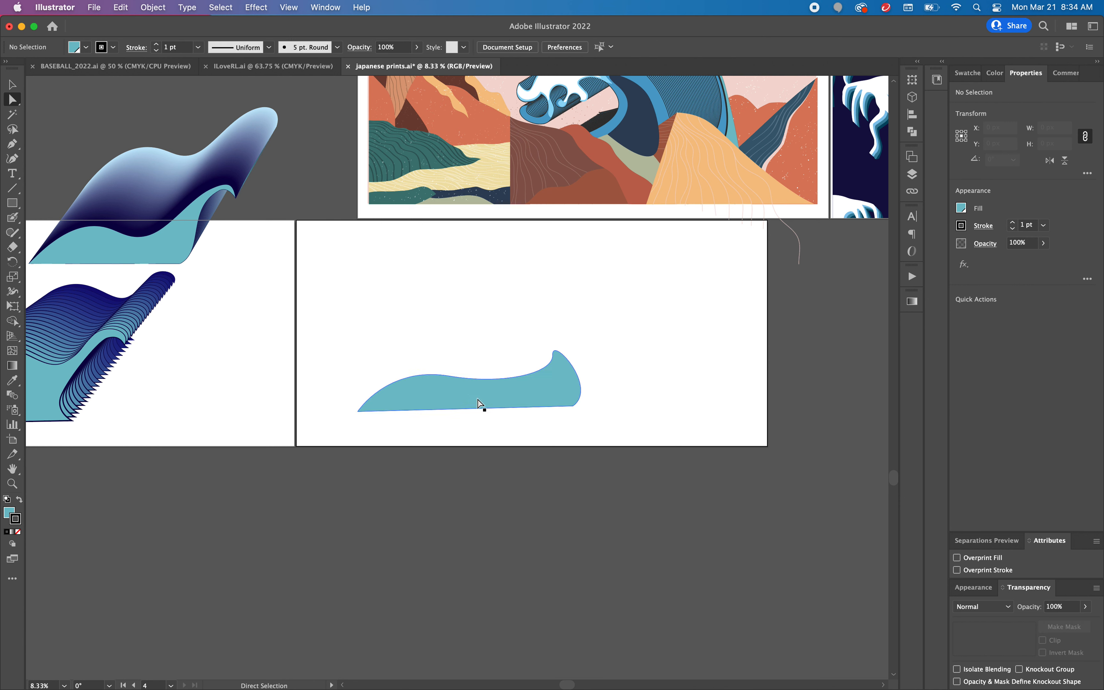
# Step: Bulge the back of the wave's crest outward by lengthening the direction handle of the lower anchor
pyautogui.click(579, 387)
pyautogui.click(554, 354)
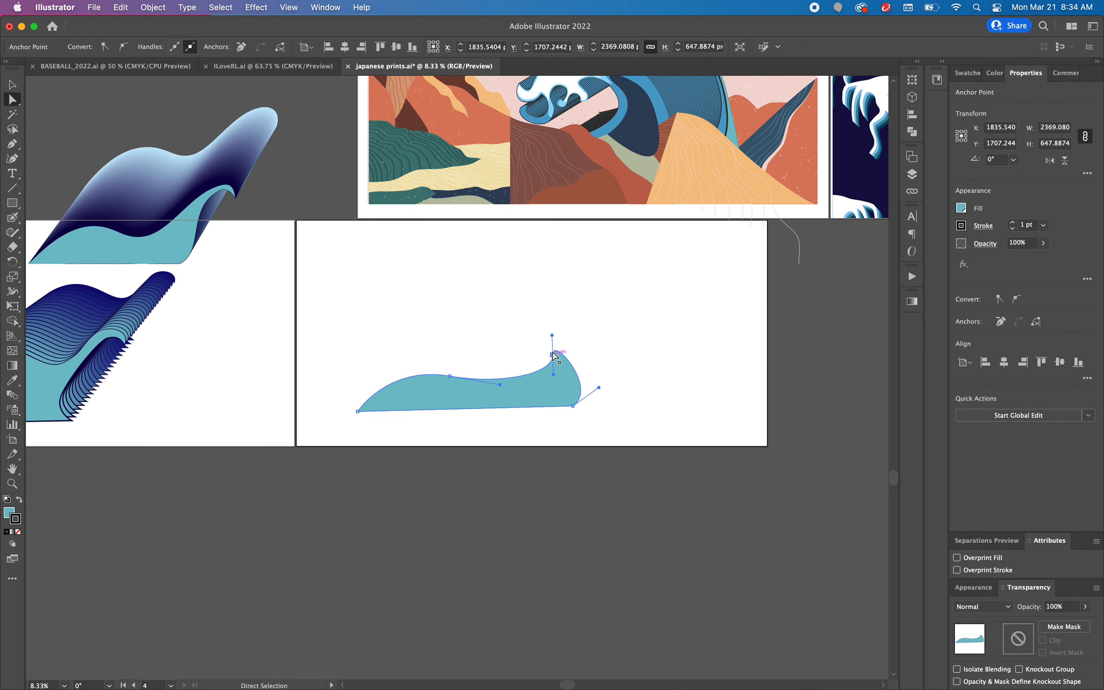
pyautogui.moveTo(599, 387); pyautogui.dragTo(608, 376)
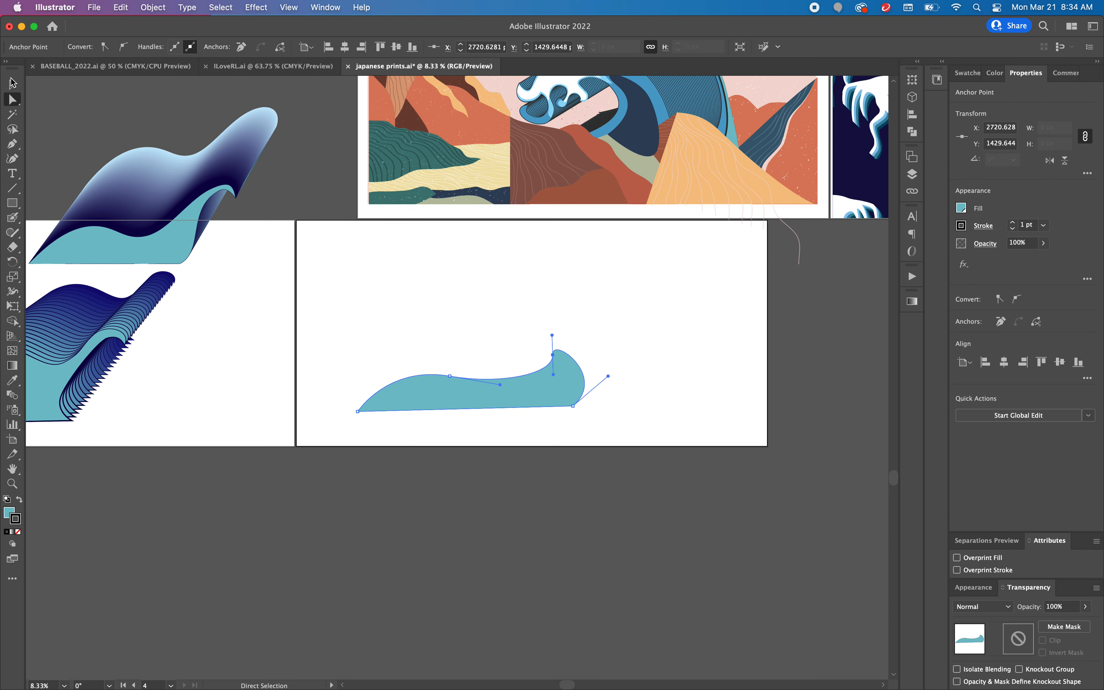
# Step: Duplicate the teal wave about 1,090 px to the right and 780 px up, and fill the copy dark navy
pyautogui.click(13, 83)
pyautogui.click(441, 404)
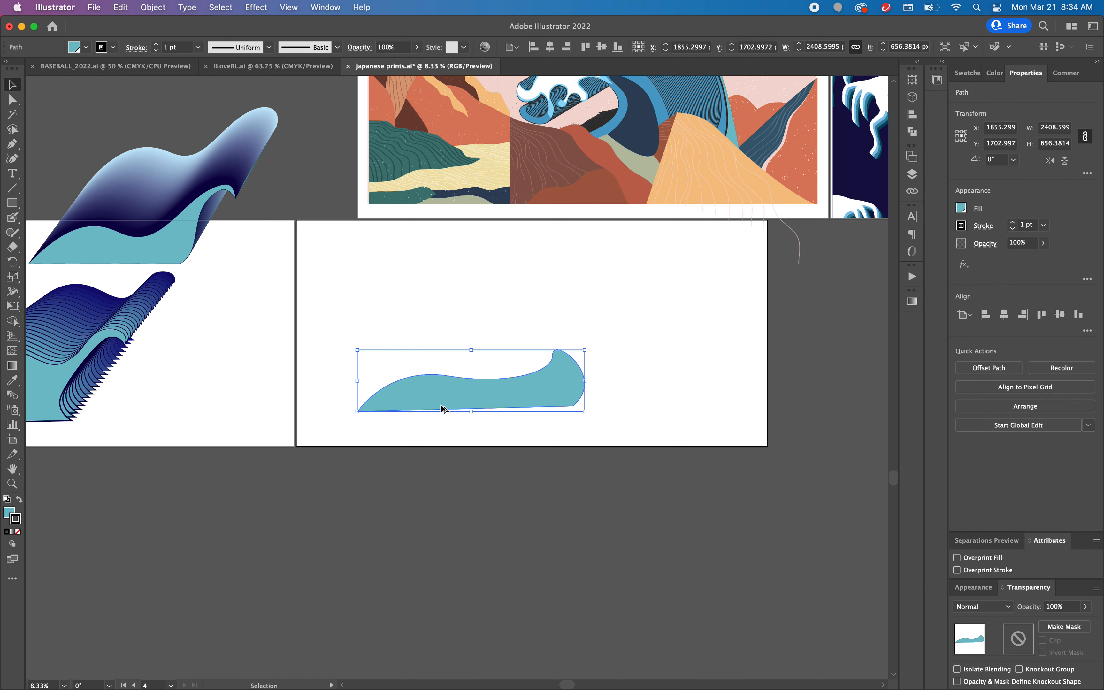
pyautogui.moveTo(441, 408); pyautogui.dragTo(544, 334)
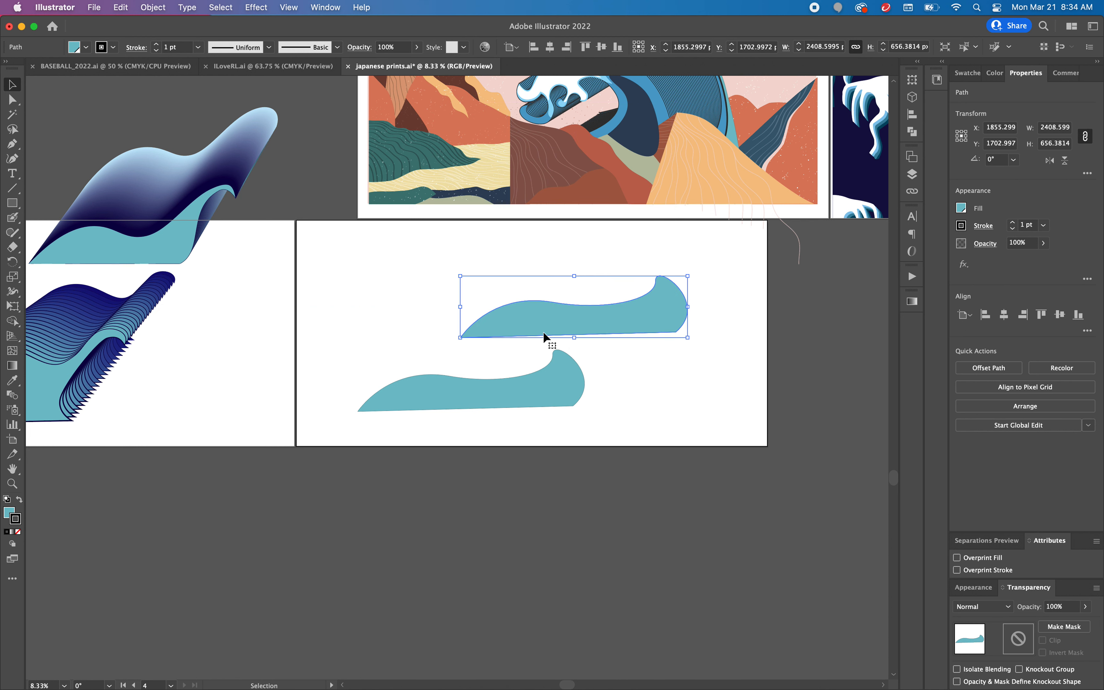
pyautogui.click(961, 208)
pyautogui.click(930, 260)
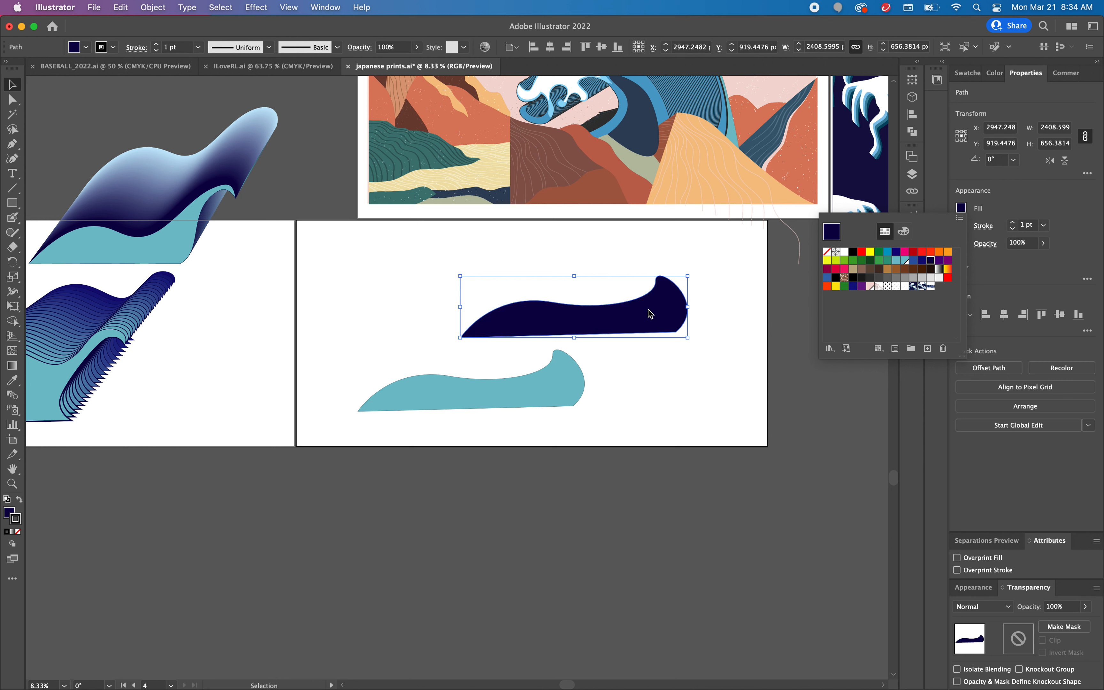
# Step: Give the teal wave a green stroke 7 pt thick
pyautogui.click(520, 392)
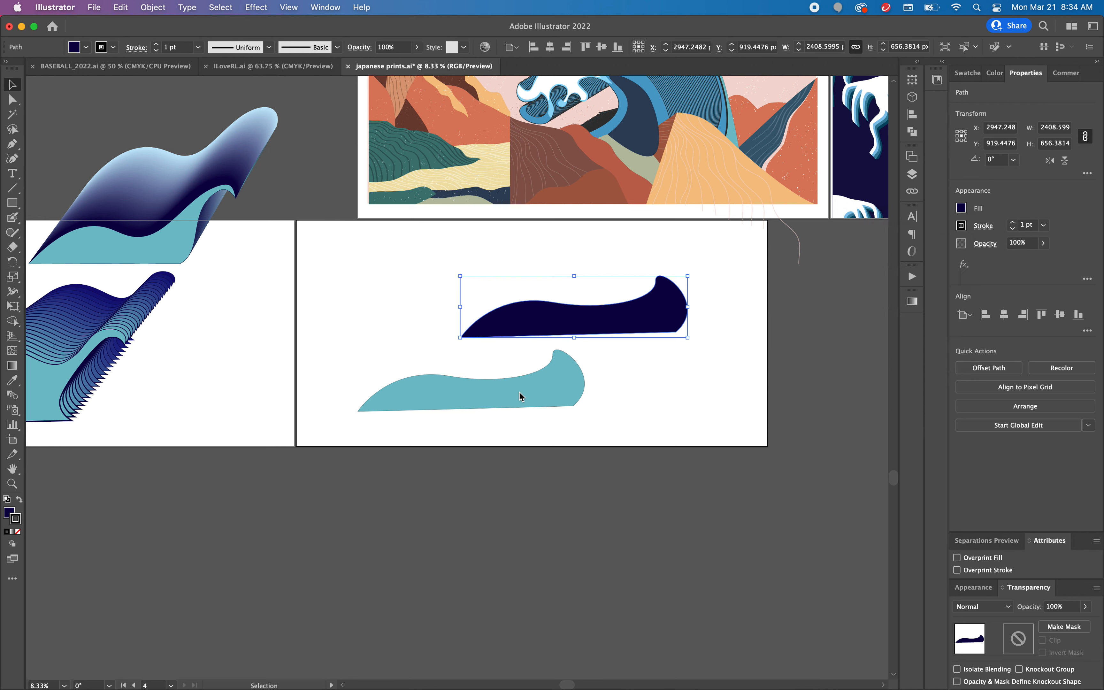
pyautogui.click(521, 396)
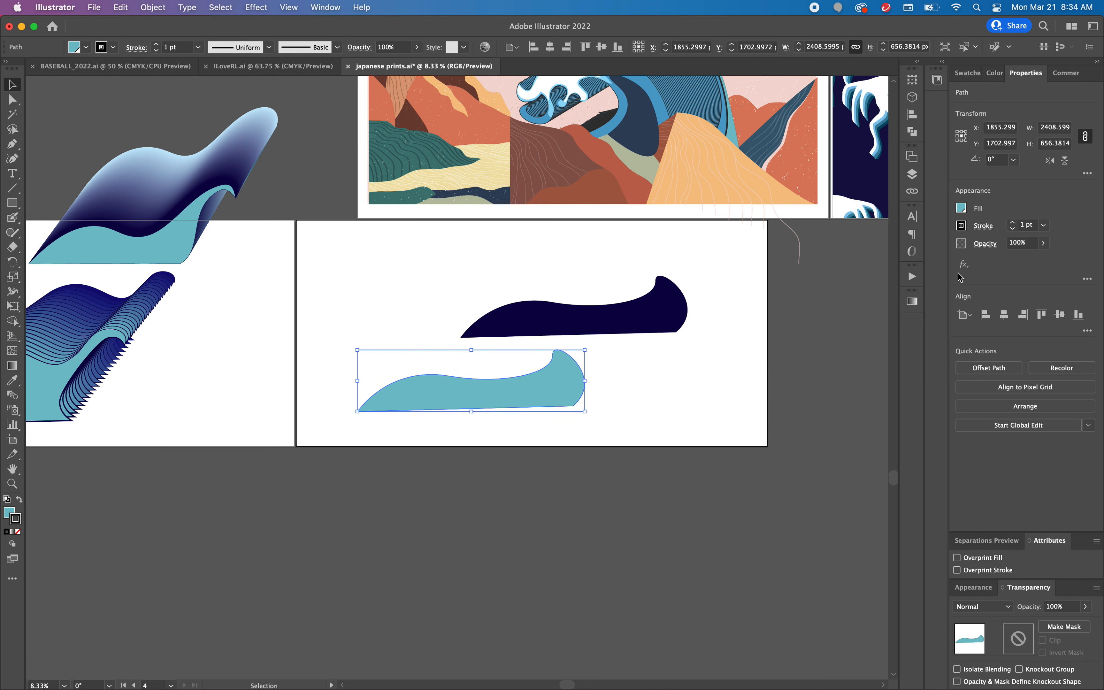
pyautogui.click(986, 226)
pyautogui.click(964, 227)
pyautogui.click(964, 226)
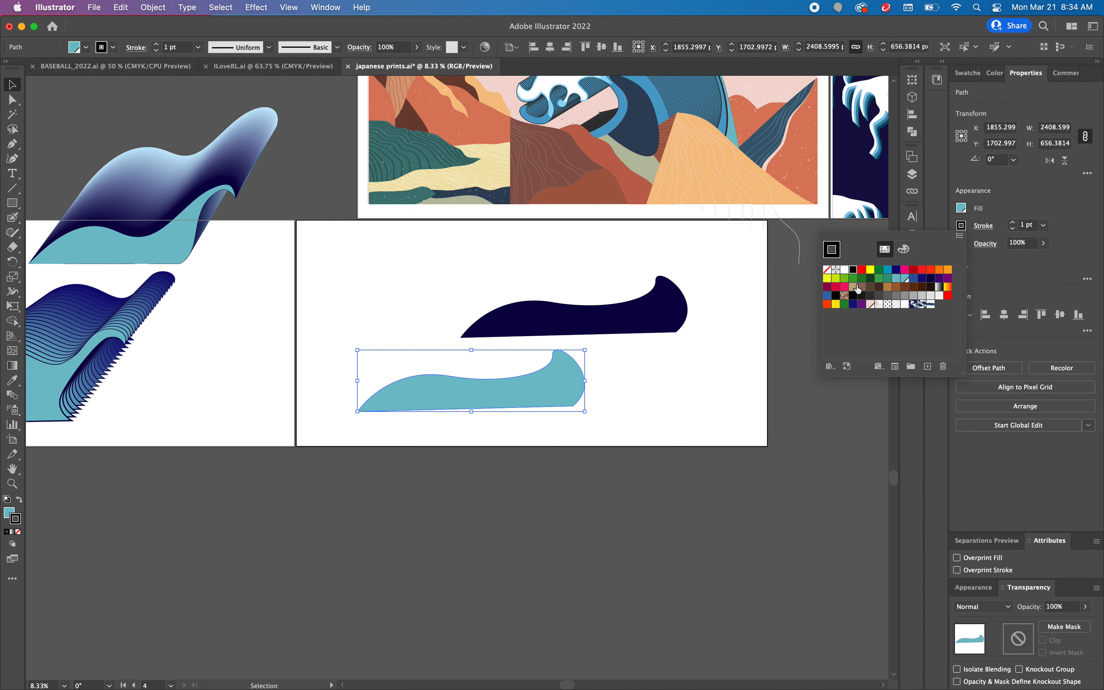
pyautogui.click(888, 279)
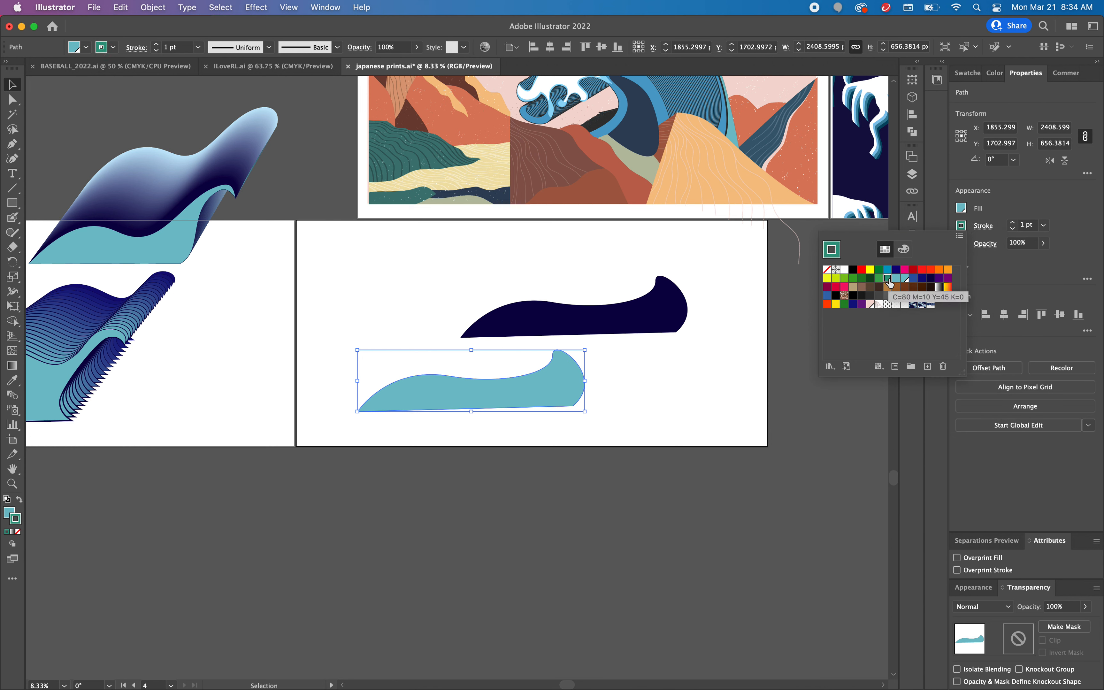
pyautogui.click(1015, 226)
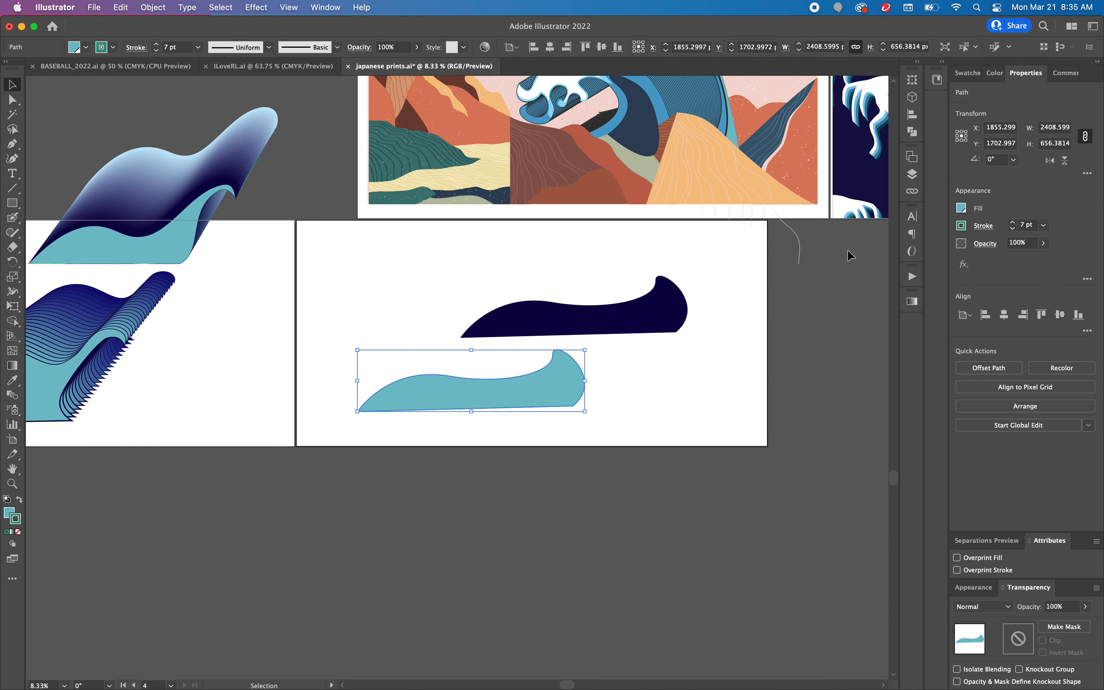
pyautogui.click(683, 363)
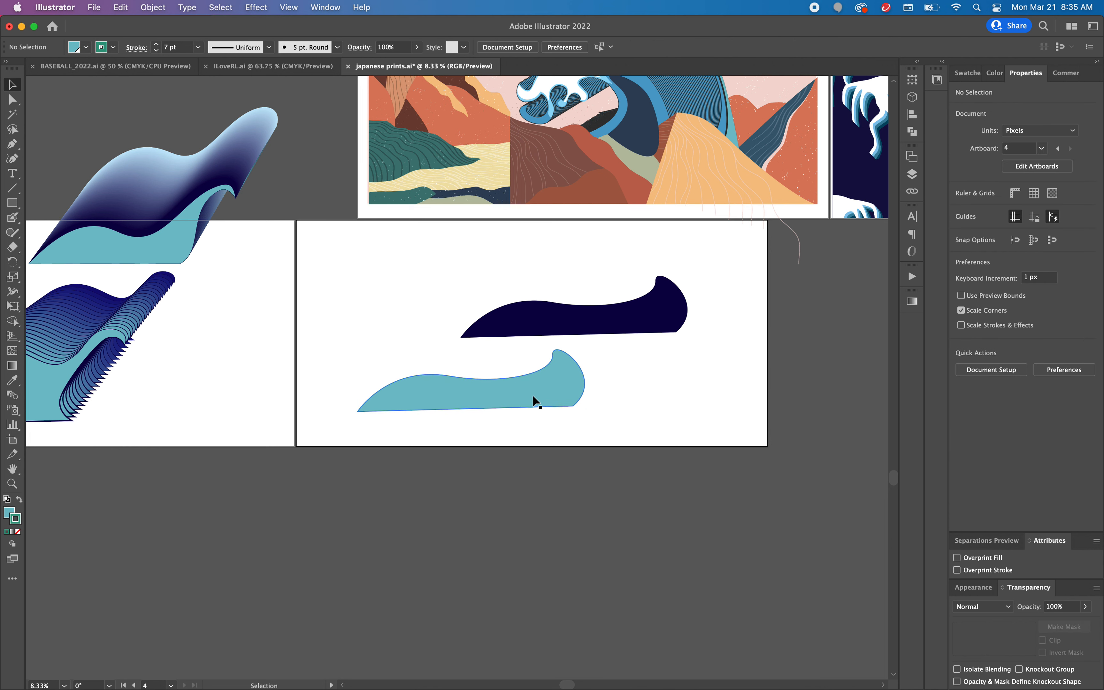
# Step: Select both wave shapes and set the Blend tool's spacing to Specified Steps with 25 steps
pyautogui.moveTo(393, 298); pyautogui.dragTo(676, 422)
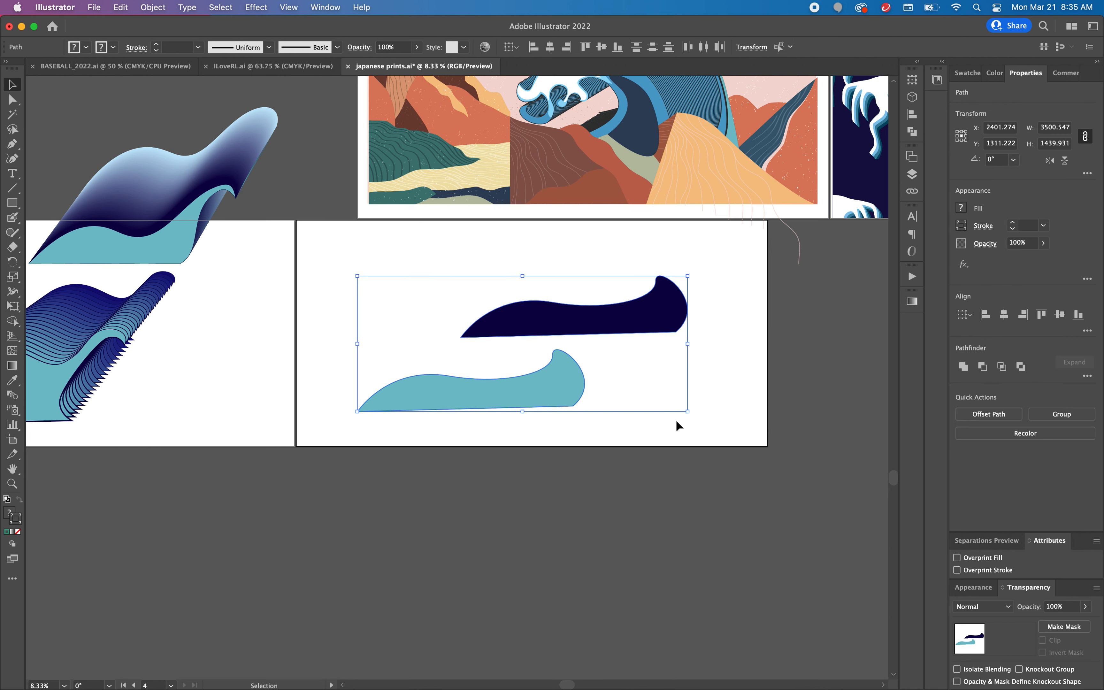
pyautogui.click(706, 373)
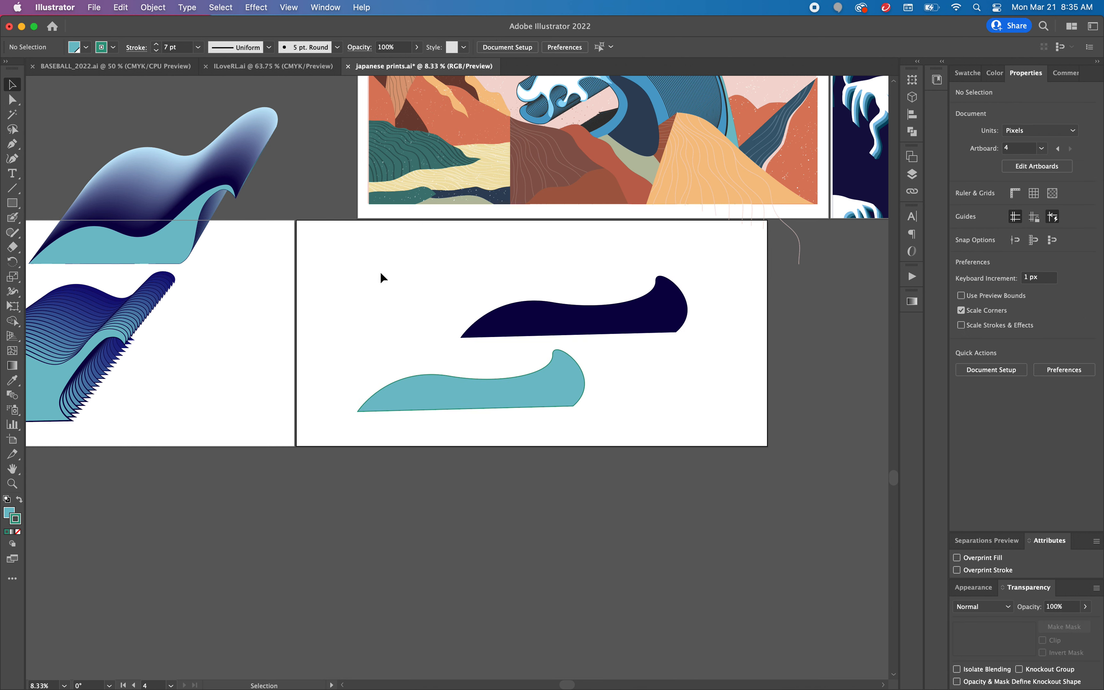
pyautogui.moveTo(400, 281); pyautogui.dragTo(712, 439)
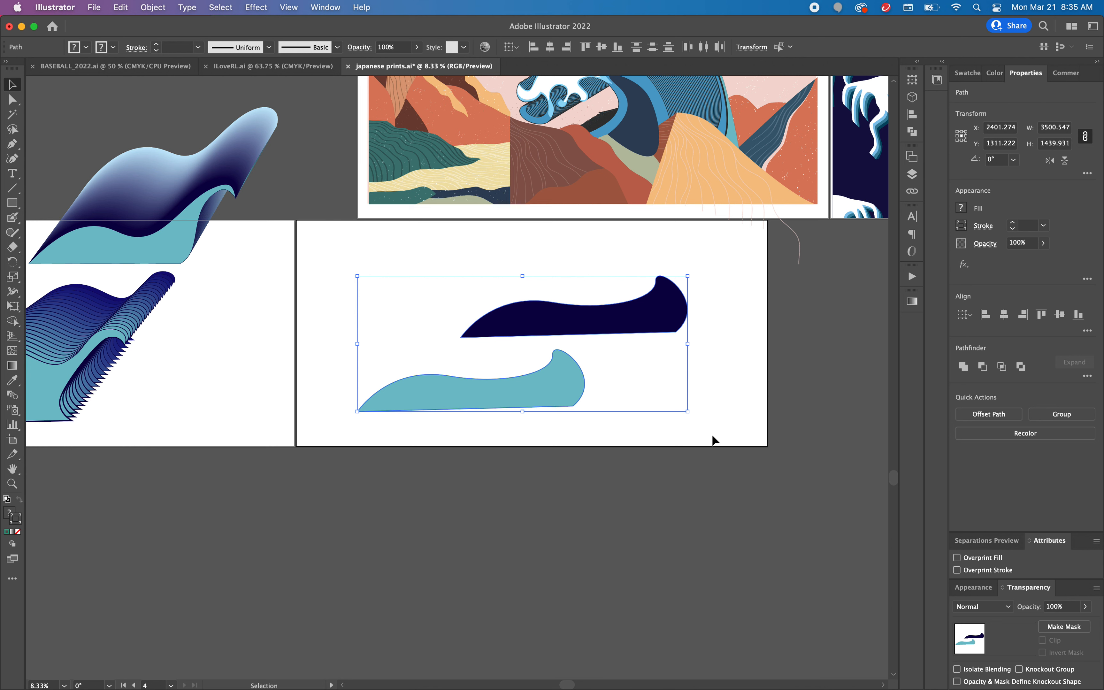
pyautogui.doubleClick(11, 398)
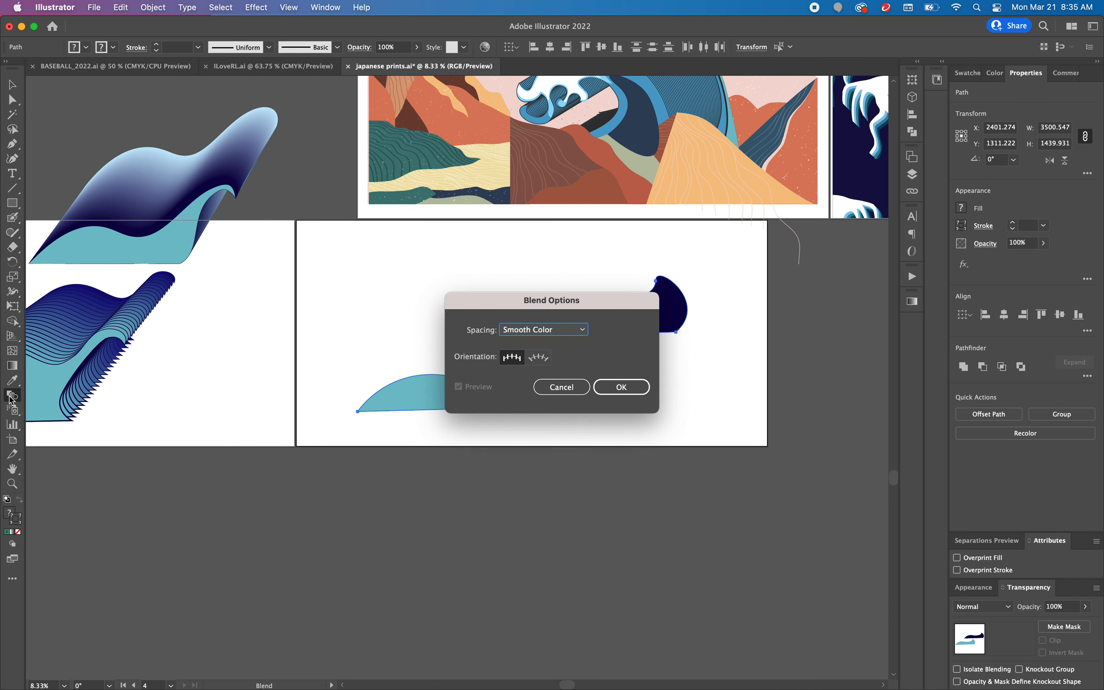
pyautogui.click(568, 330)
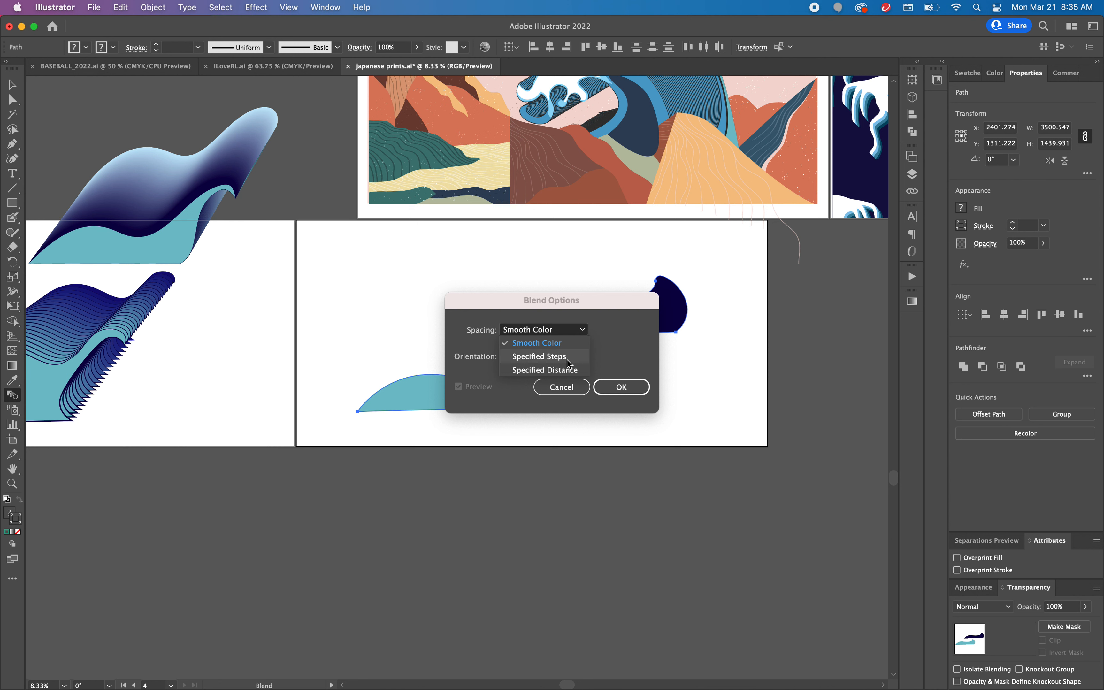
pyautogui.click(567, 359)
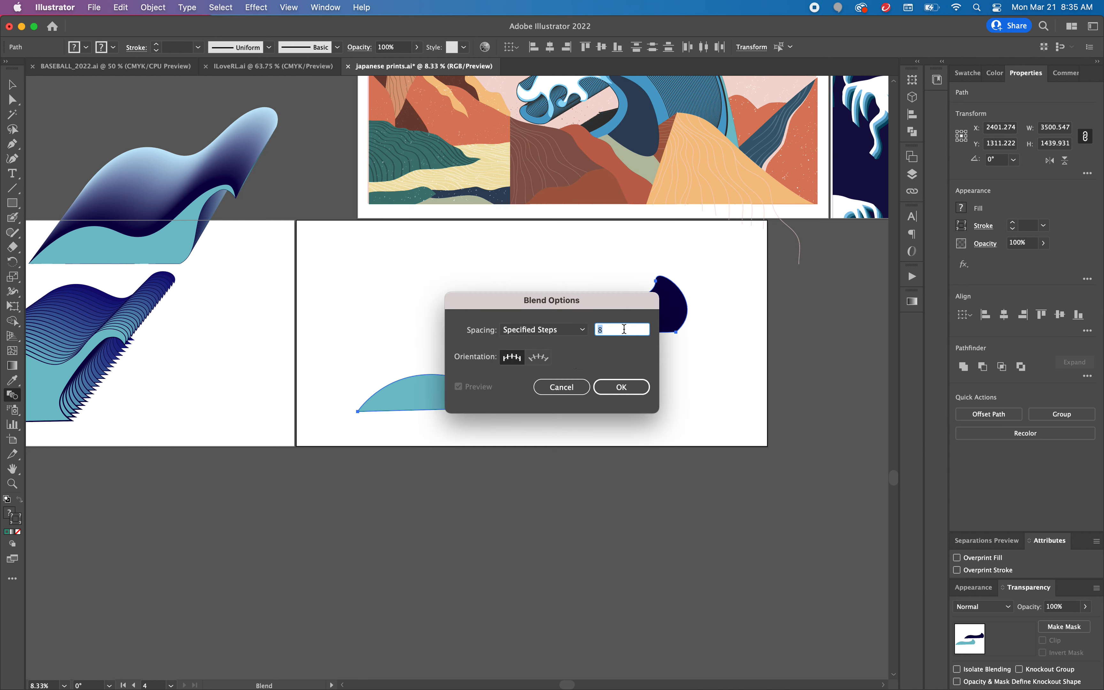
pyautogui.write('25')
pyautogui.click(621, 387)
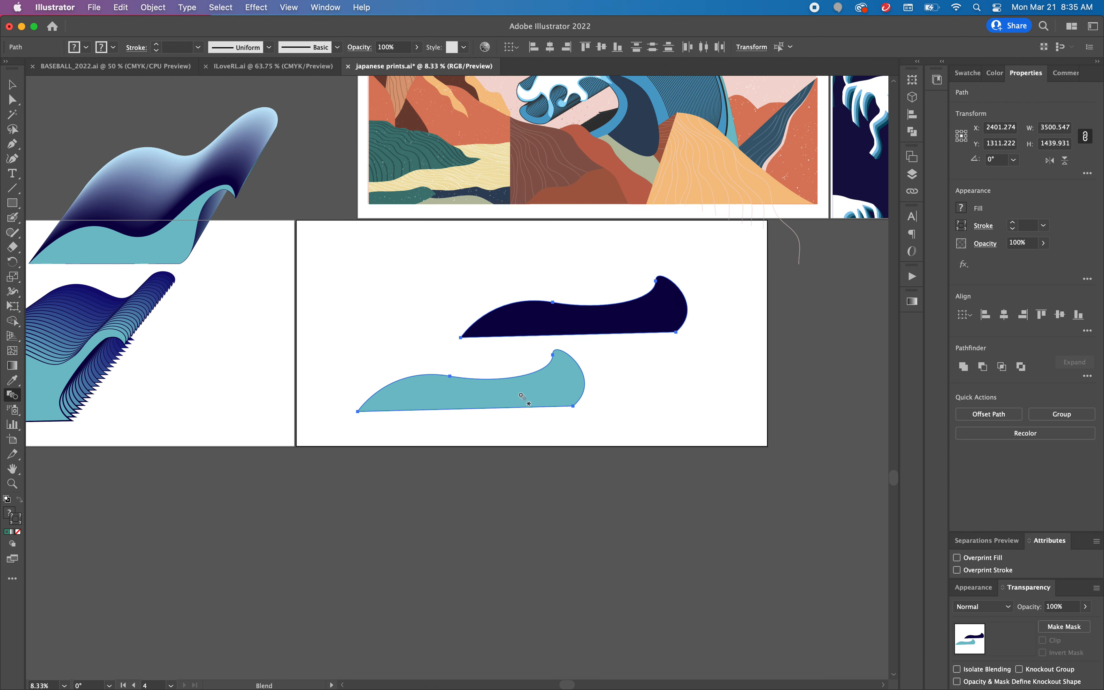
# Step: Try blending the teal wave into the navy wave, and undo the blend
pyautogui.click(598, 322)
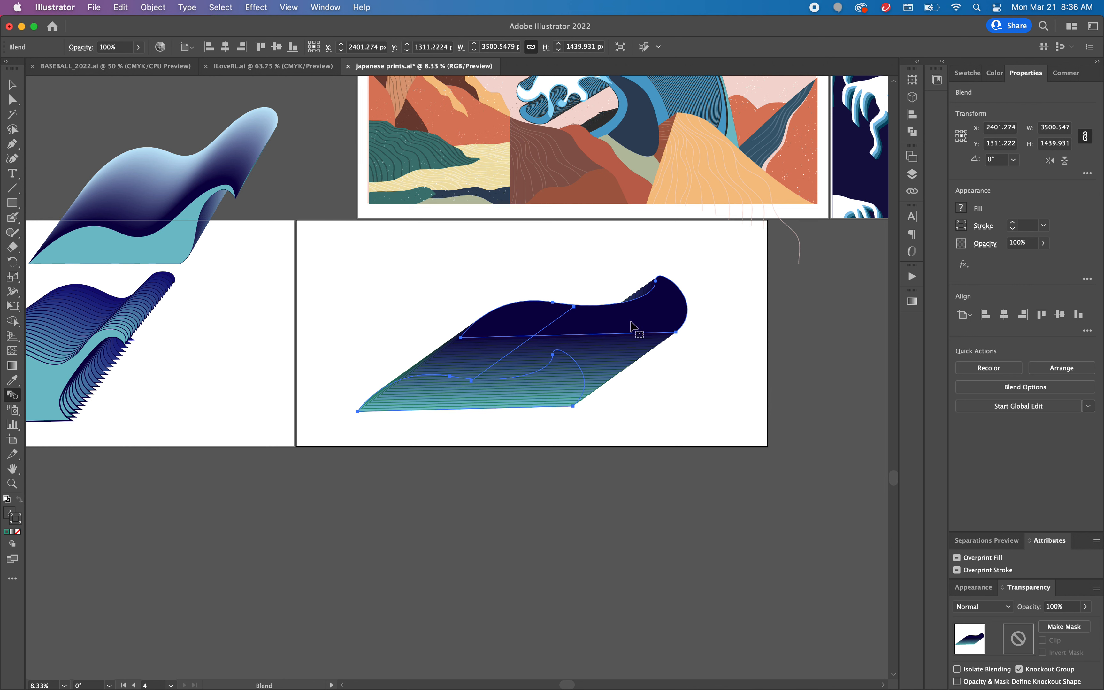
pyautogui.press('super+z')
# Step: Bring the teal wave to the front of the navy wave and blend the two shapes
pyautogui.click(13, 85)
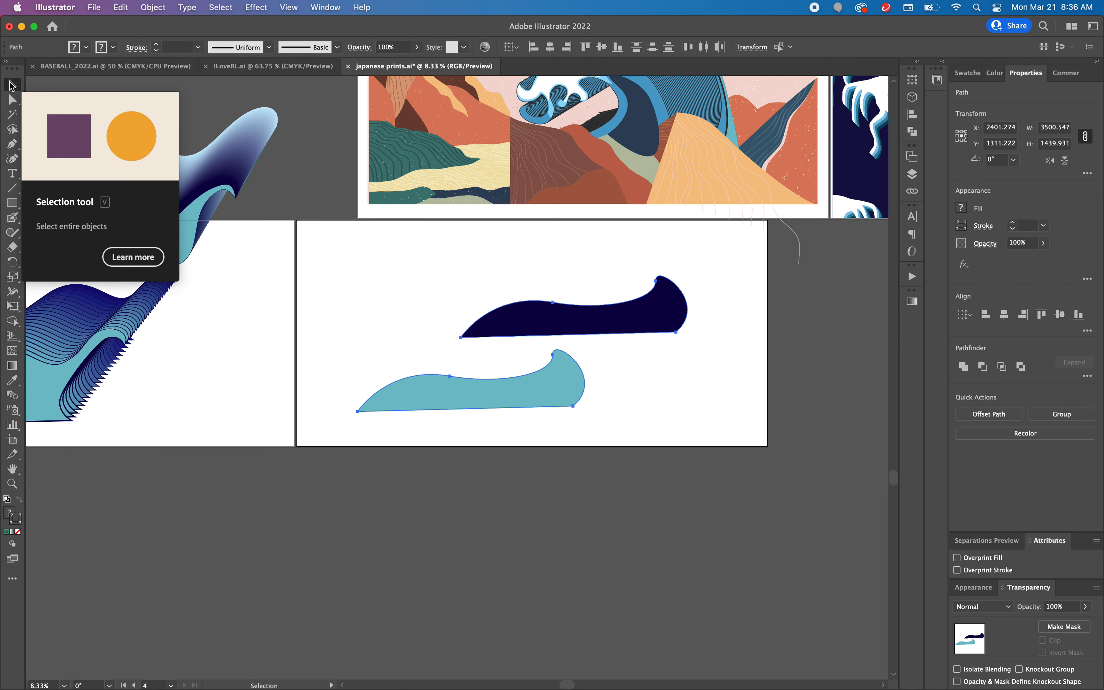
pyautogui.click(459, 427)
pyautogui.click(463, 403)
pyautogui.rightClick(463, 403)
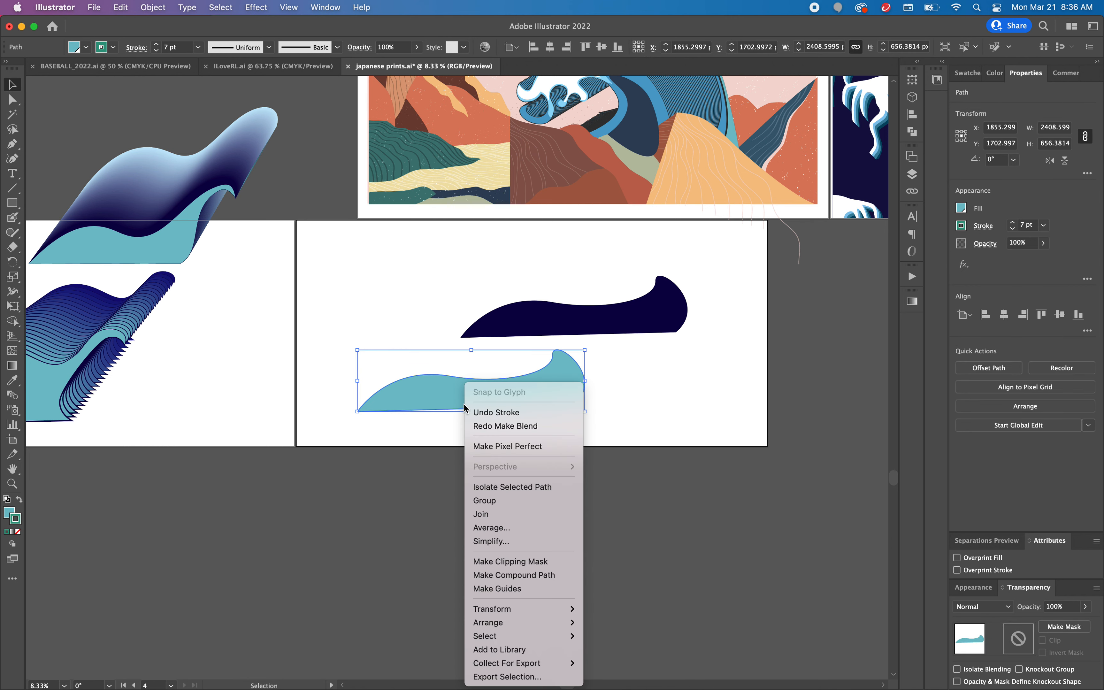
pyautogui.moveTo(542, 632)
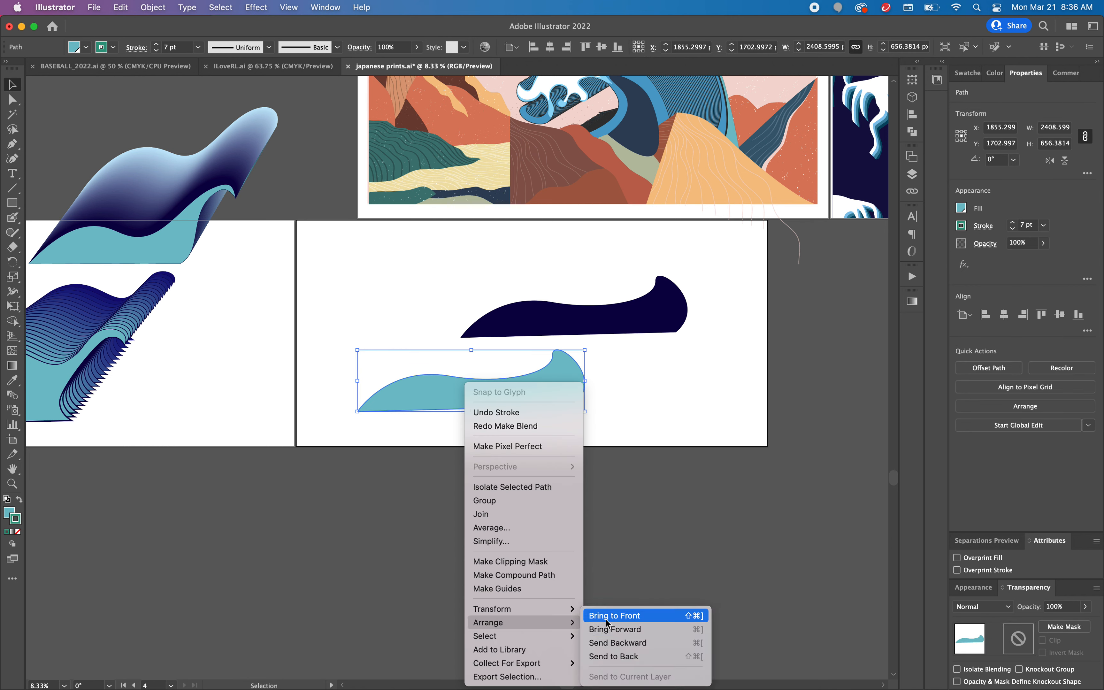
pyautogui.click(613, 622)
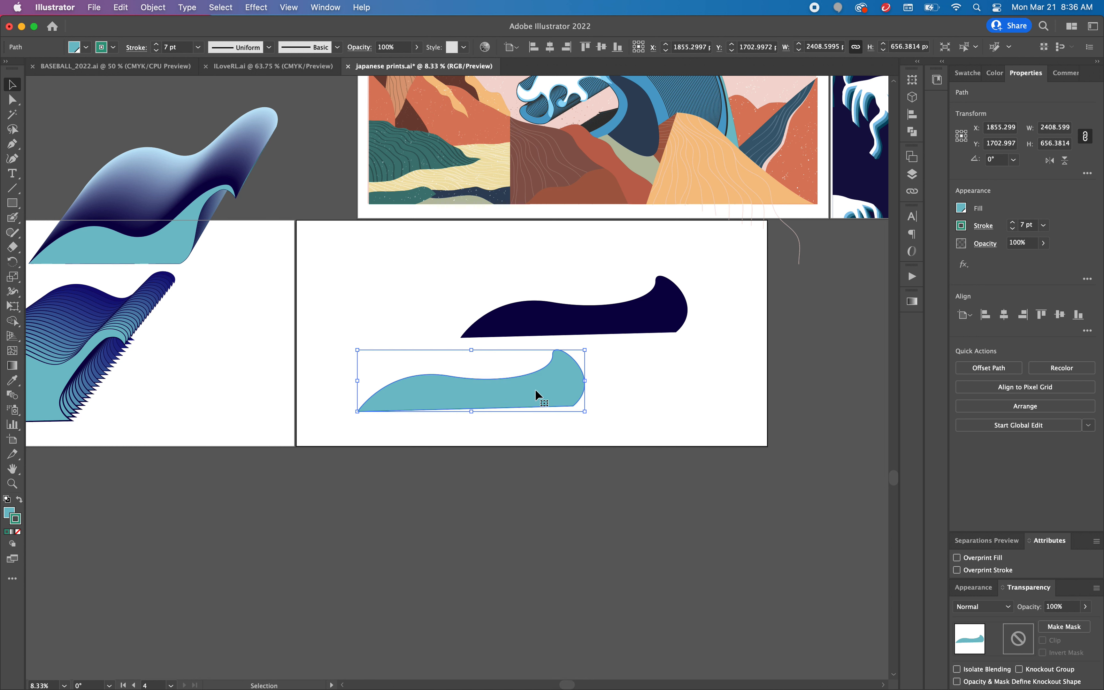
pyautogui.click(13, 395)
pyautogui.click(541, 318)
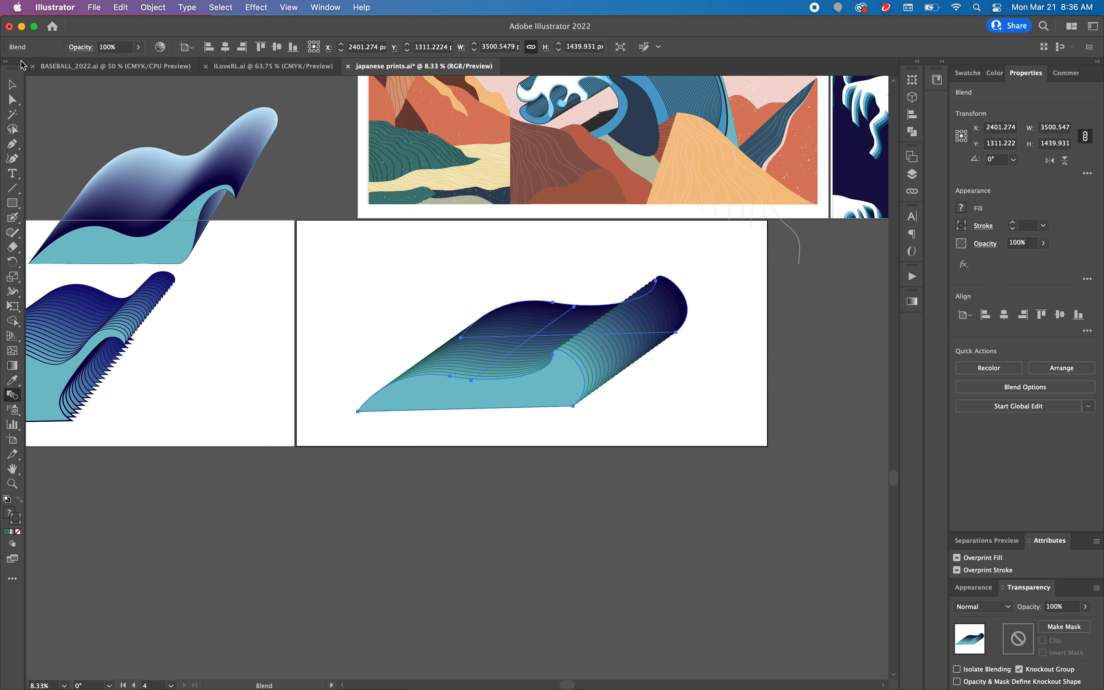
# Step: Set the stroke of the teal front wave inside the blend to 26 pt
pyautogui.click(12, 99)
pyautogui.click(390, 329)
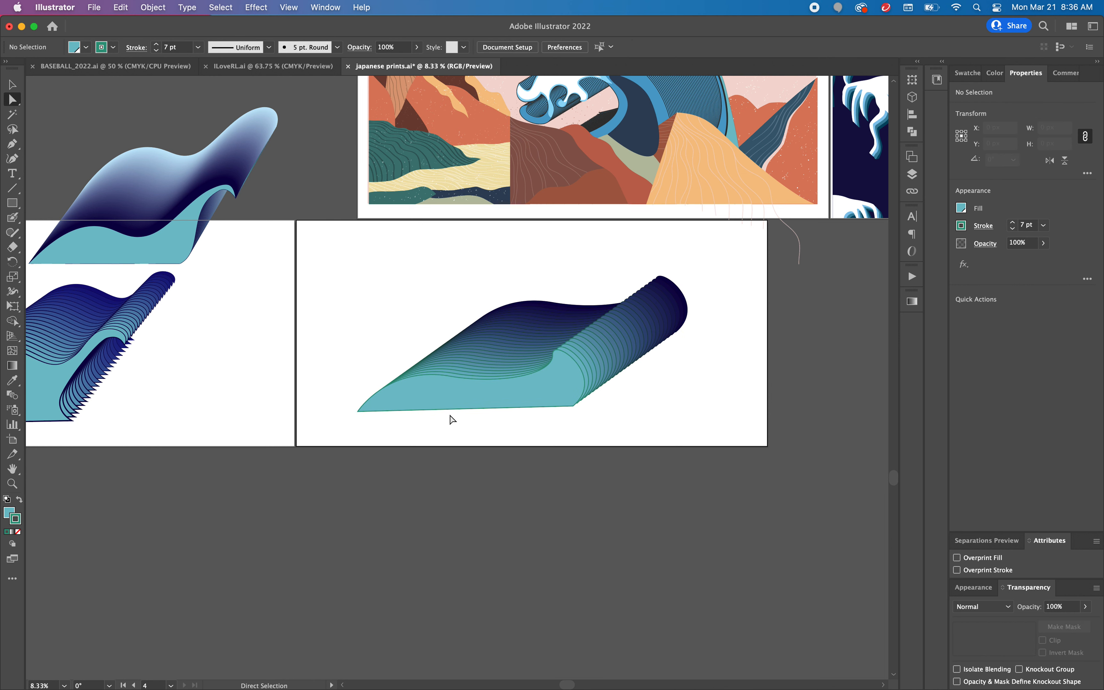
pyautogui.click(452, 403)
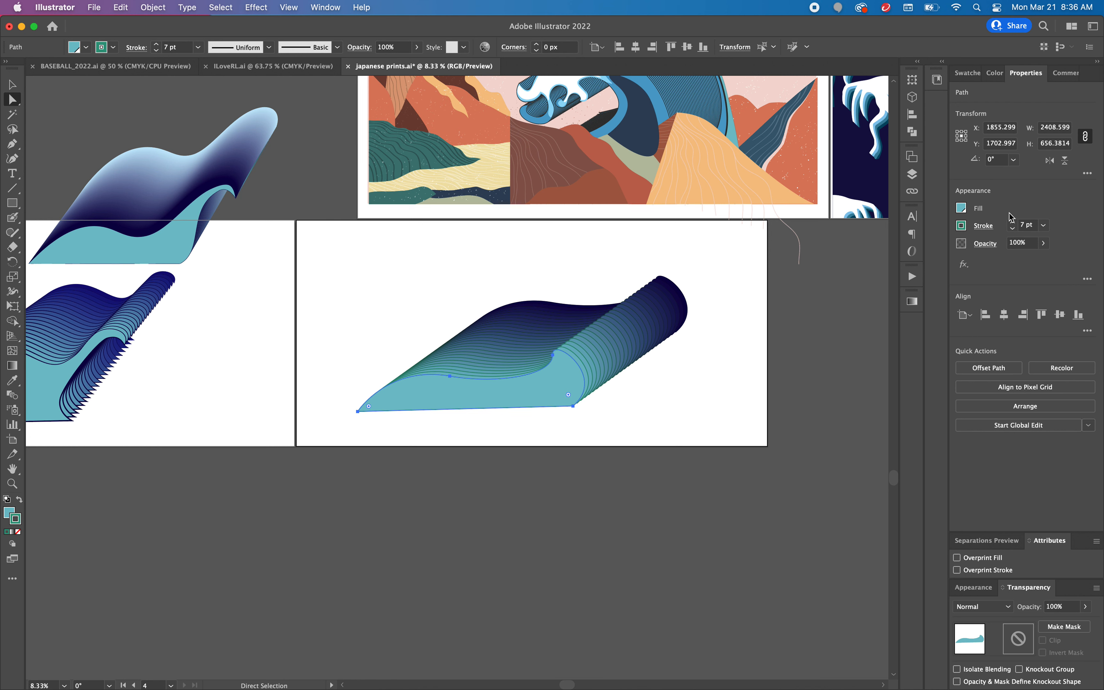
pyautogui.click(1012, 221)
pyautogui.click(1012, 222)
pyautogui.click(1012, 221)
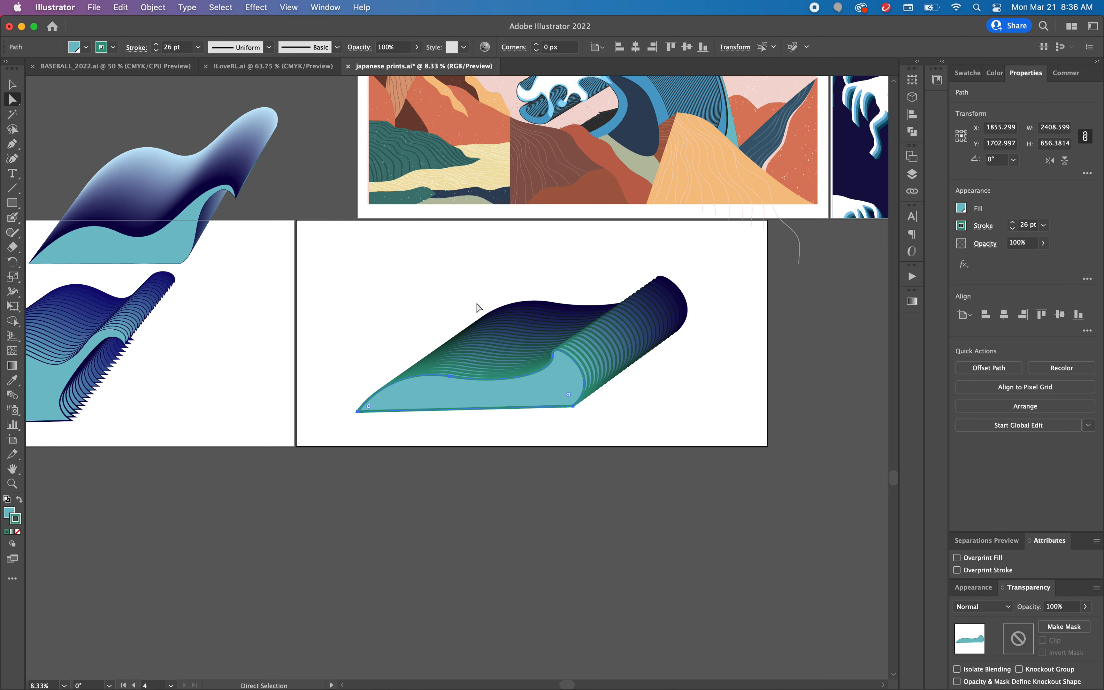
# Step: Shift the smooth gradient wave blend slightly right, and move the green-stroked blend onto the neighbouring artboard to clear the working artboard
pyautogui.click(12, 85)
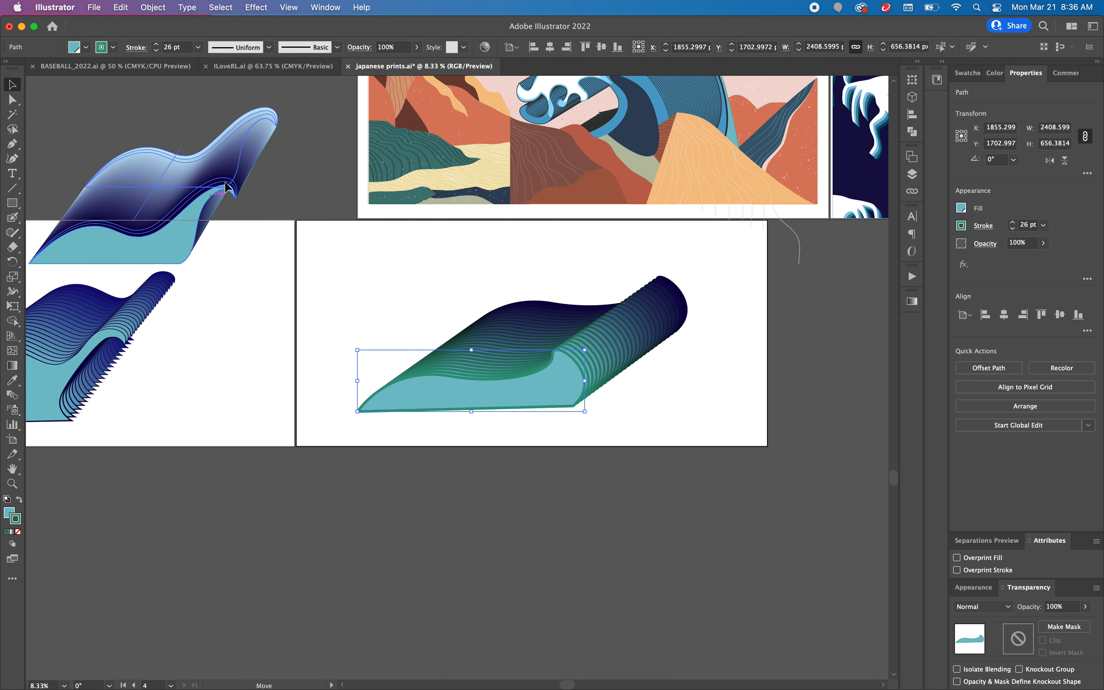
pyautogui.moveTo(211, 197); pyautogui.dragTo(239, 191)
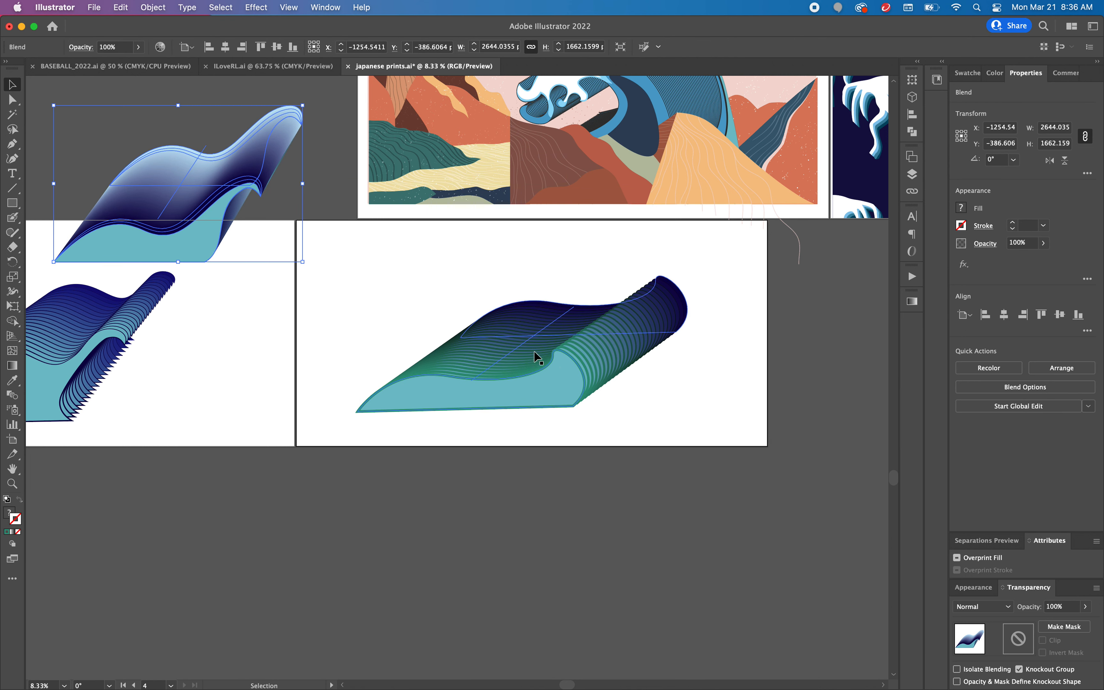
pyautogui.click(572, 386)
pyautogui.moveTo(621, 352); pyautogui.dragTo(202, 411)
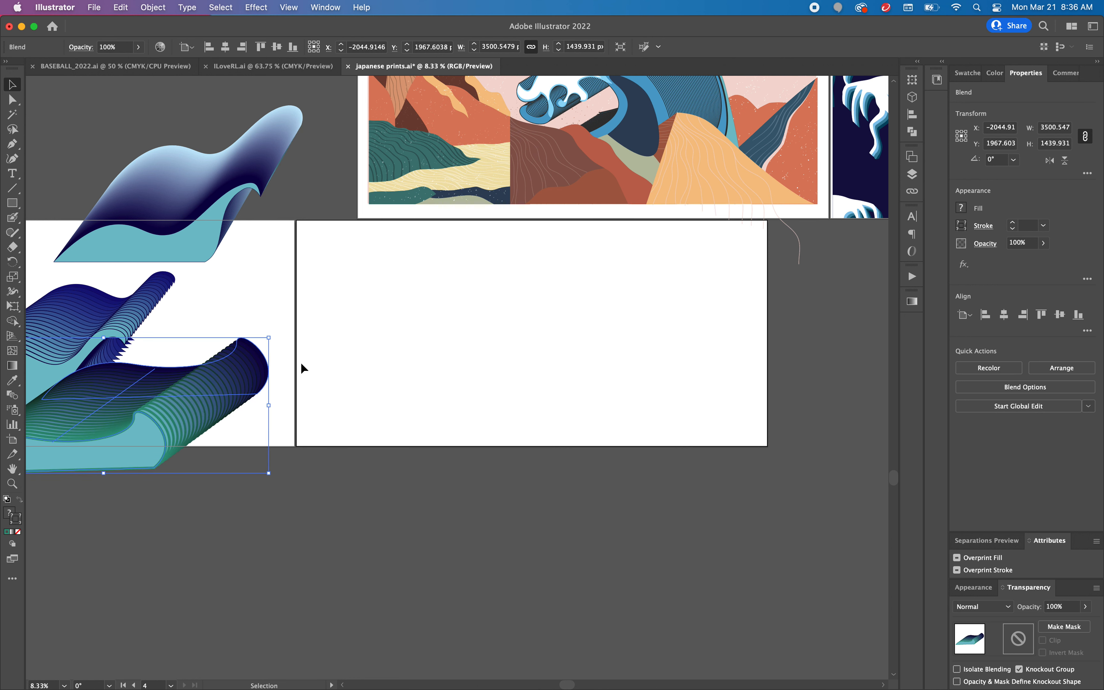
pyautogui.click(566, 287)
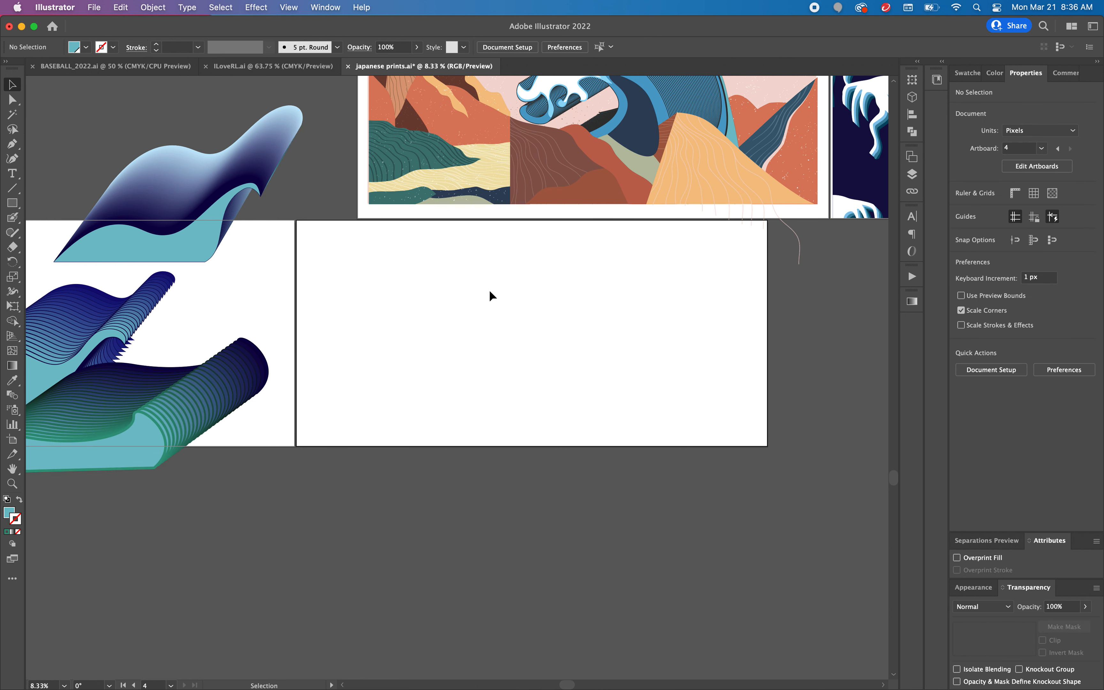
# Step: Draw a closed, curved teal leaf shape with a flicked tip on the empty artboard using the Pen tool
pyautogui.click(13, 145)
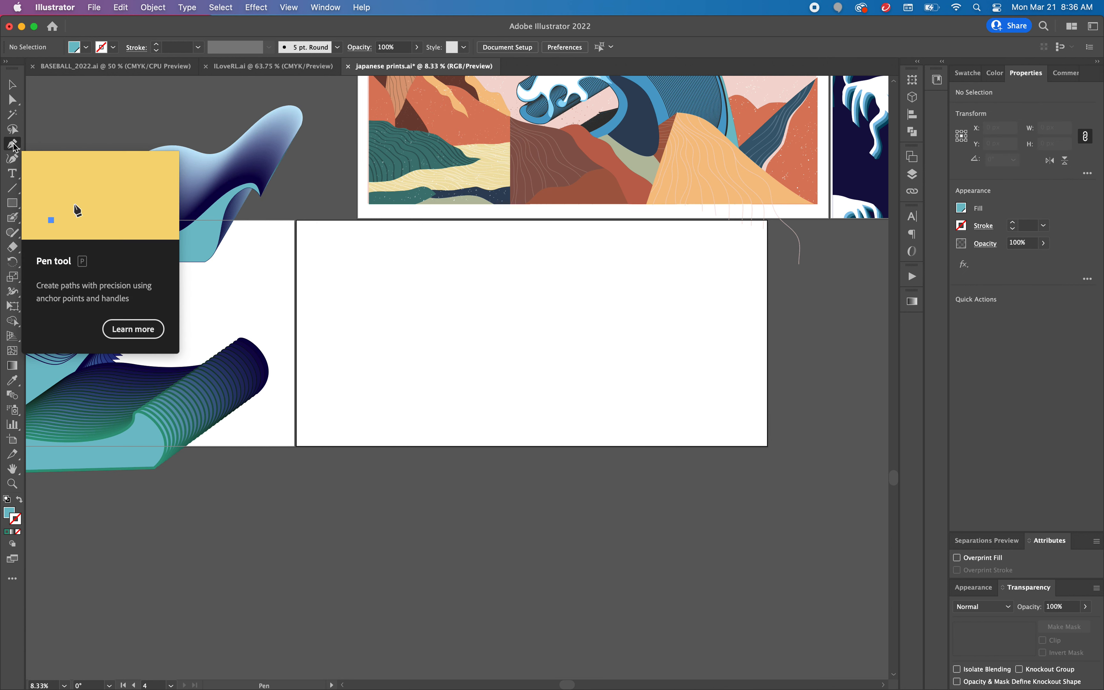
pyautogui.click(404, 346)
pyautogui.moveTo(487, 277); pyautogui.dragTo(621, 242)
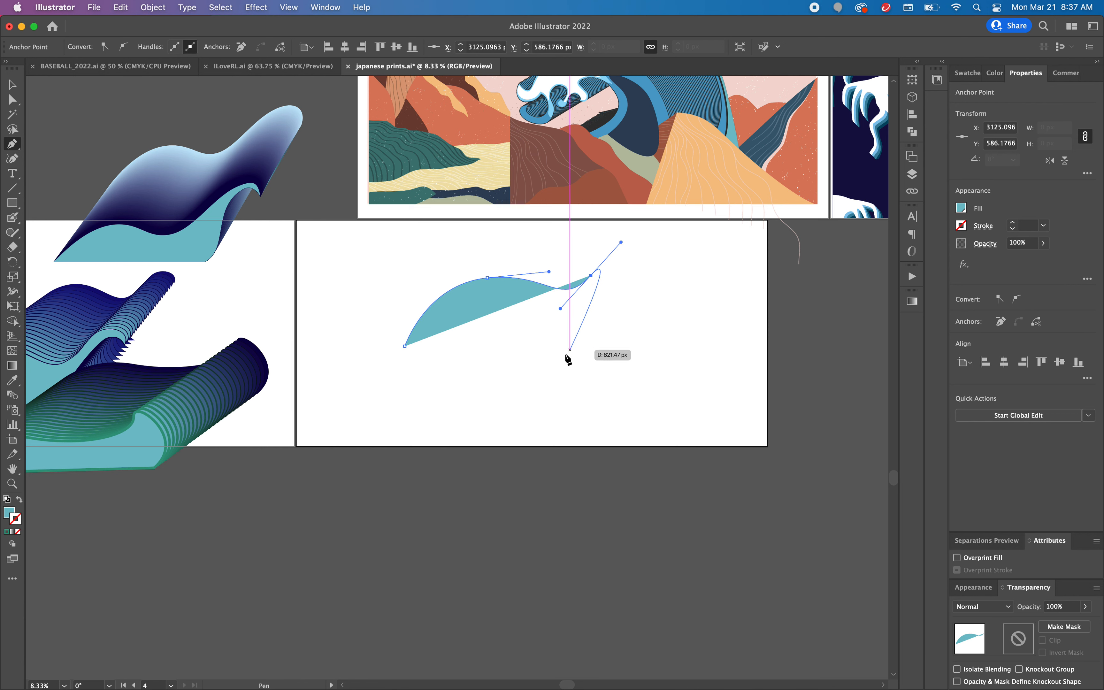
pyautogui.moveTo(483, 368); pyautogui.dragTo(389, 355)
pyautogui.click(405, 347)
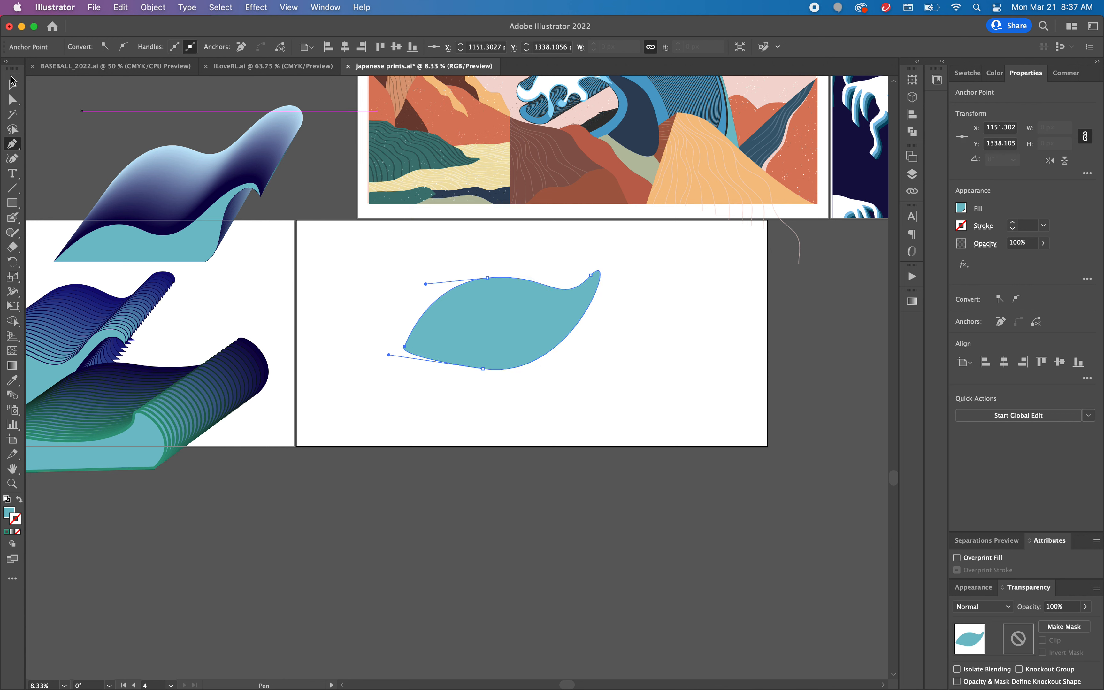
# Step: Rotate the leaf shape to about 74° so it stands upright, and position it in the middle of the artboard
pyautogui.click(14, 82)
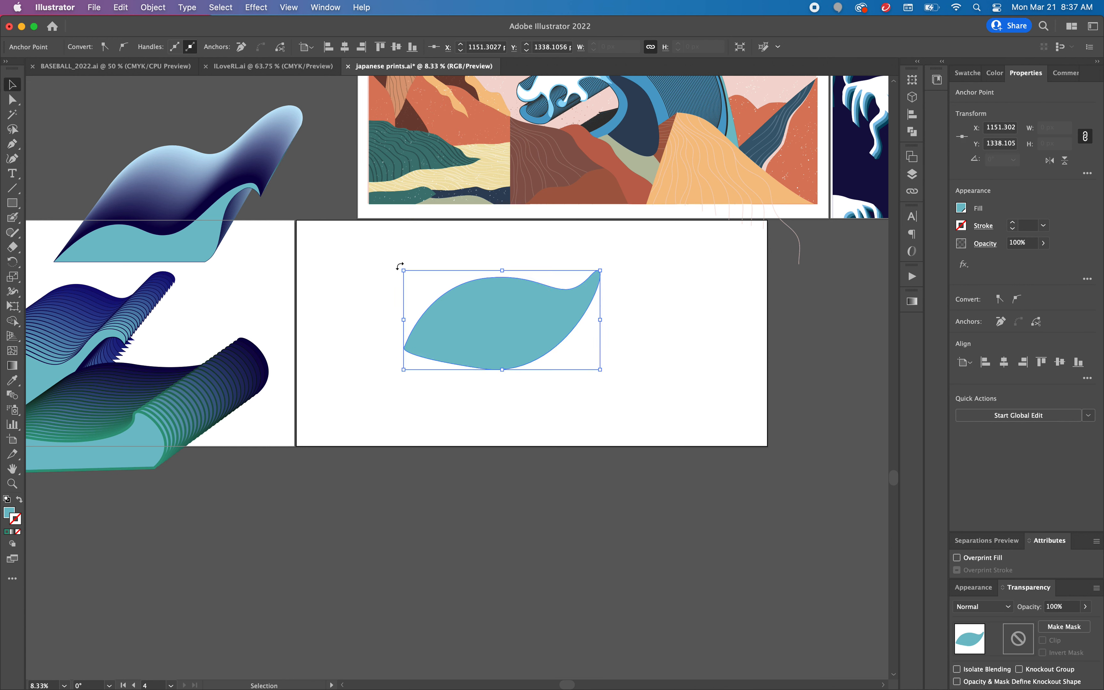
pyautogui.moveTo(399, 266); pyautogui.dragTo(447, 377)
pyautogui.moveTo(515, 377); pyautogui.dragTo(530, 392)
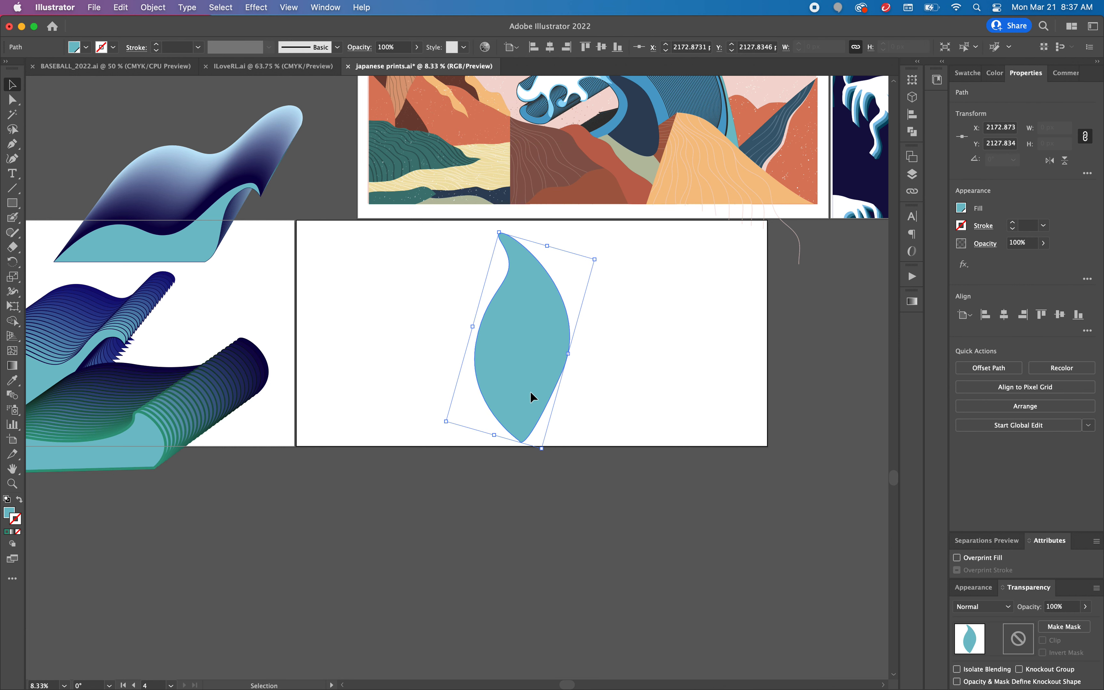
# Step: Reshape the leaf's tip, base and right side by adjusting its anchor points and handles into smooth curves with pointed ends
pyautogui.click(12, 101)
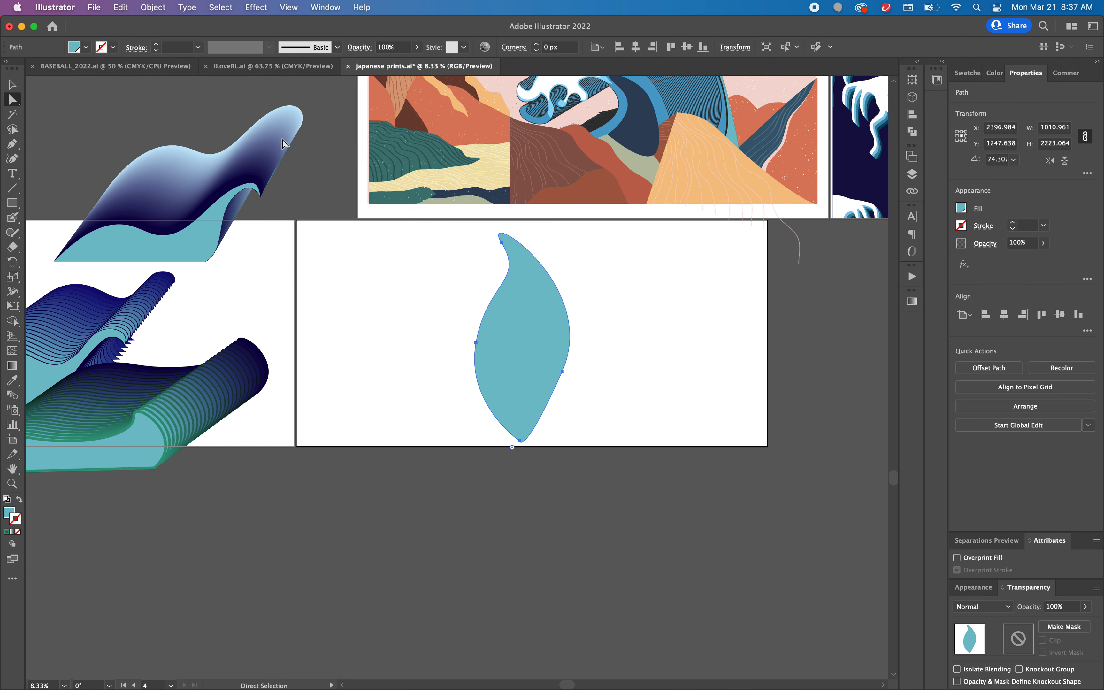
pyautogui.click(502, 243)
pyautogui.moveTo(478, 205); pyautogui.dragTo(480, 307)
pyautogui.click(519, 441)
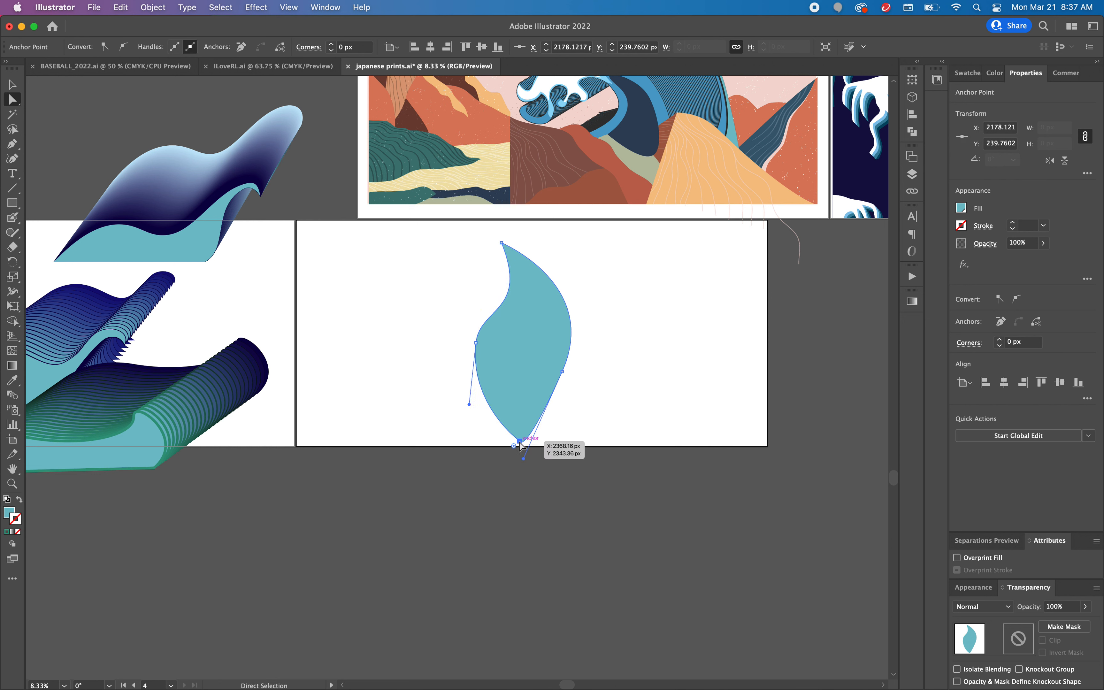
pyautogui.moveTo(523, 458); pyautogui.dragTo(537, 430)
pyautogui.moveTo(562, 371); pyautogui.dragTo(570, 379)
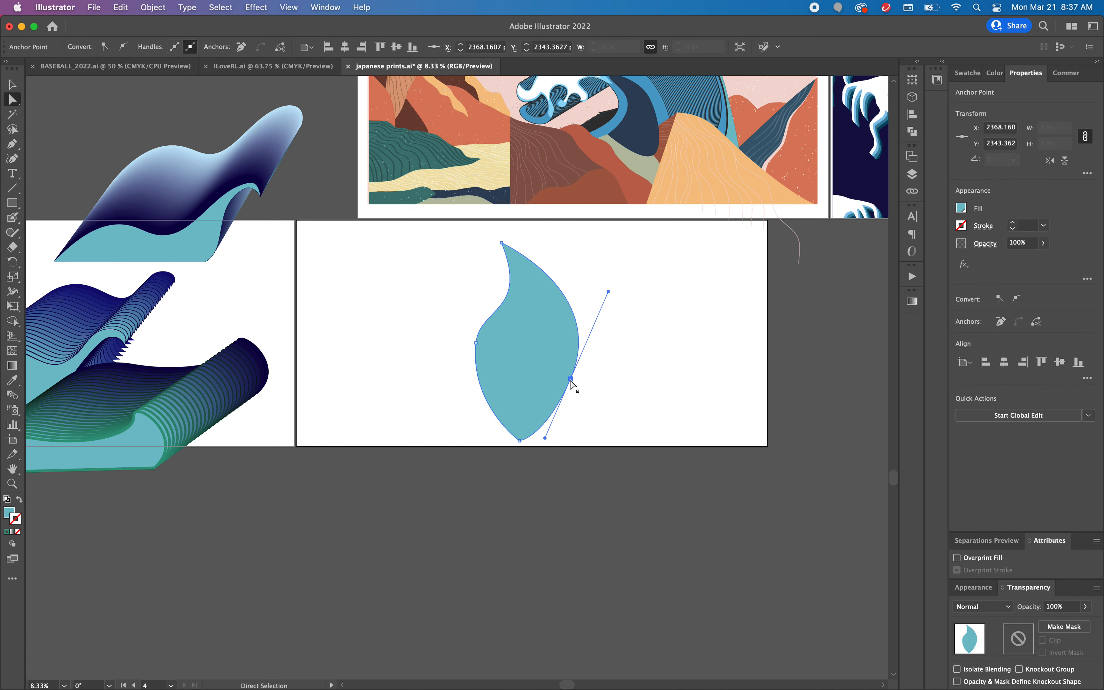
pyautogui.moveTo(545, 437); pyautogui.dragTo(553, 423)
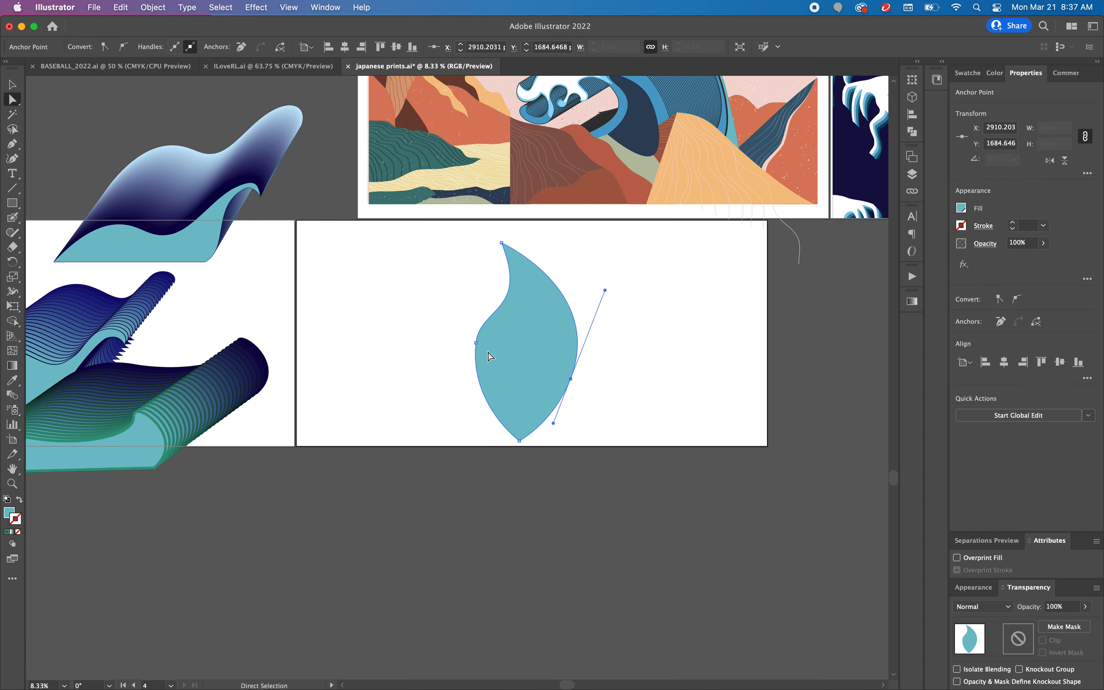
pyautogui.click(475, 342)
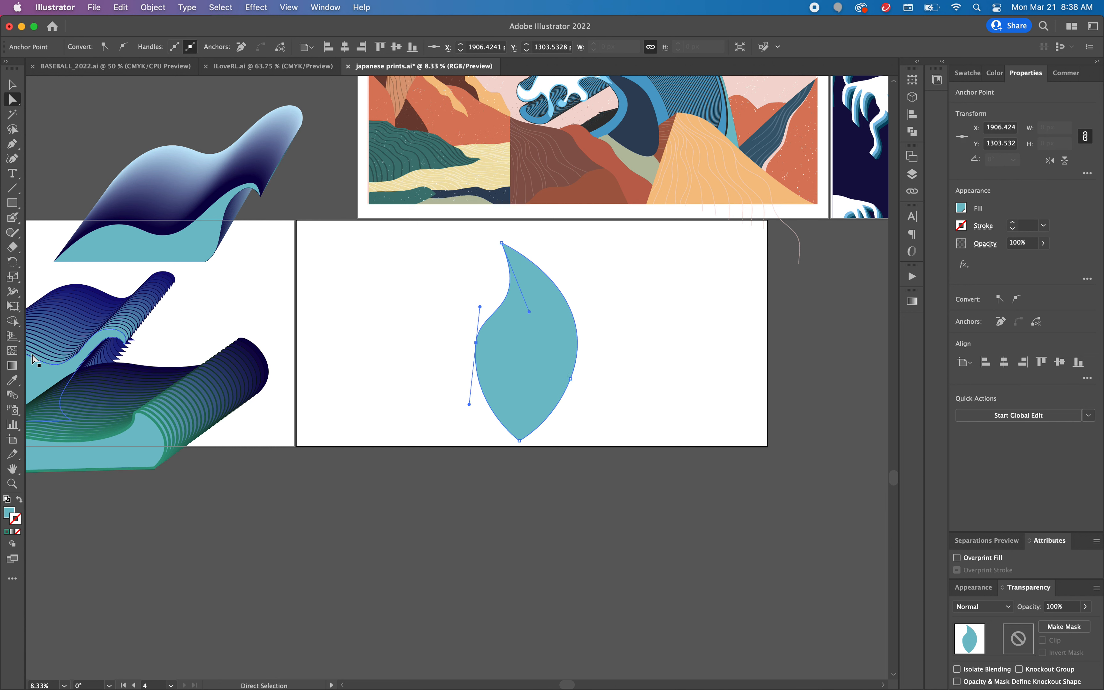
# Step: Try linear and radial gradients on the leaf shape's 1 pt stroke, settling on the radial type
pyautogui.click(13, 367)
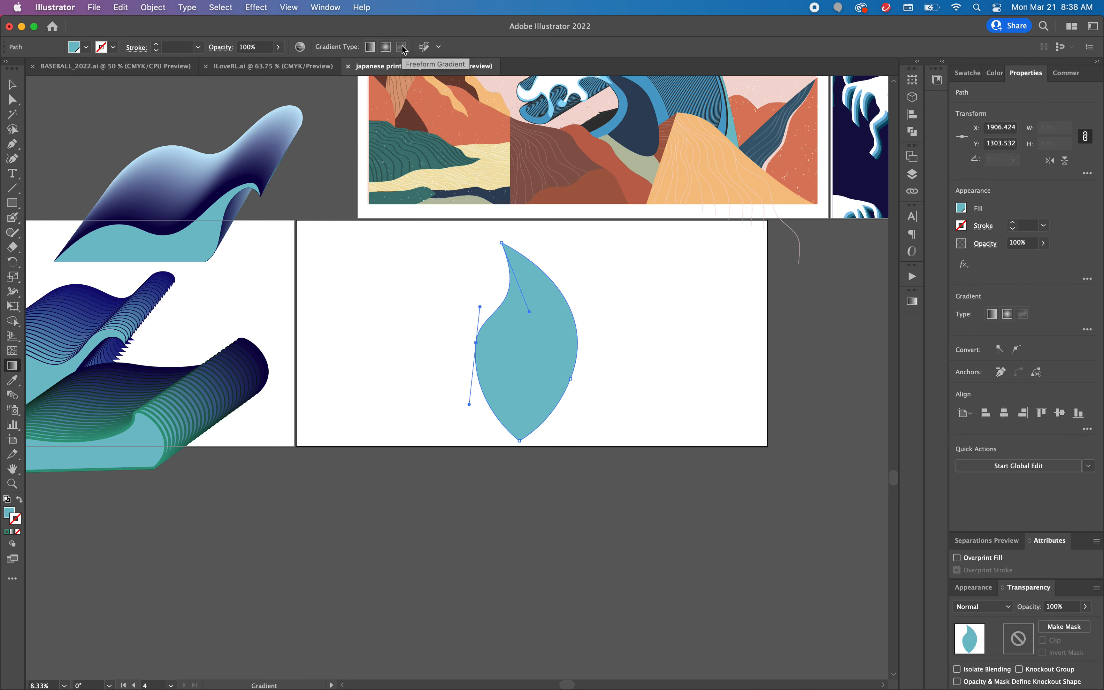
pyautogui.click(14, 84)
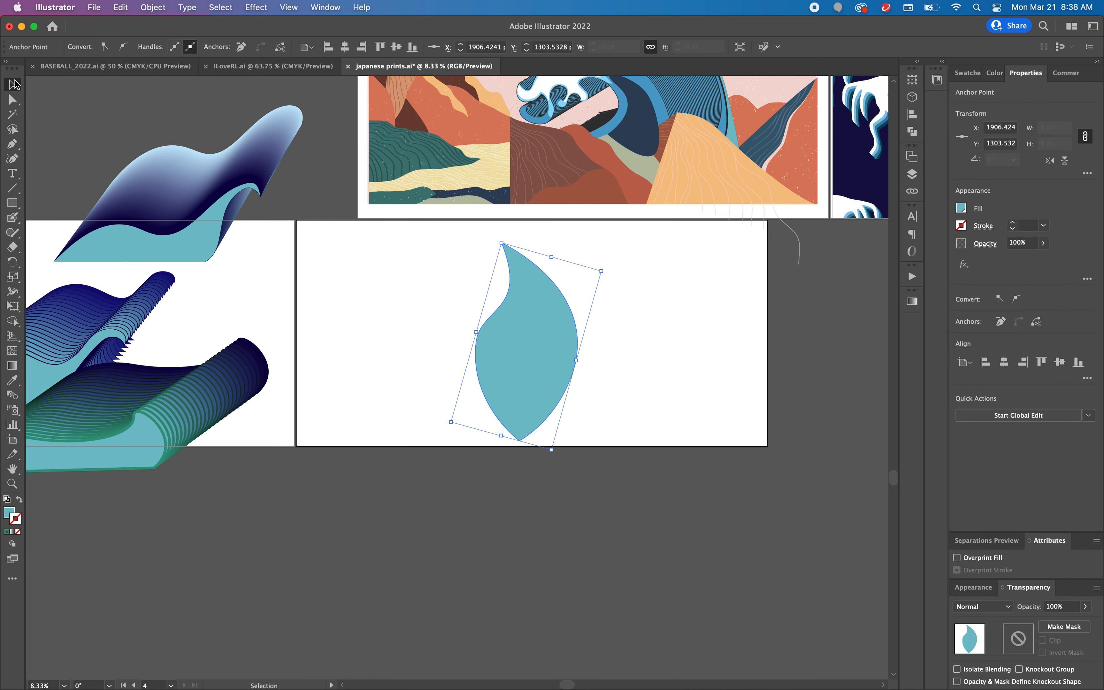
pyautogui.click(541, 333)
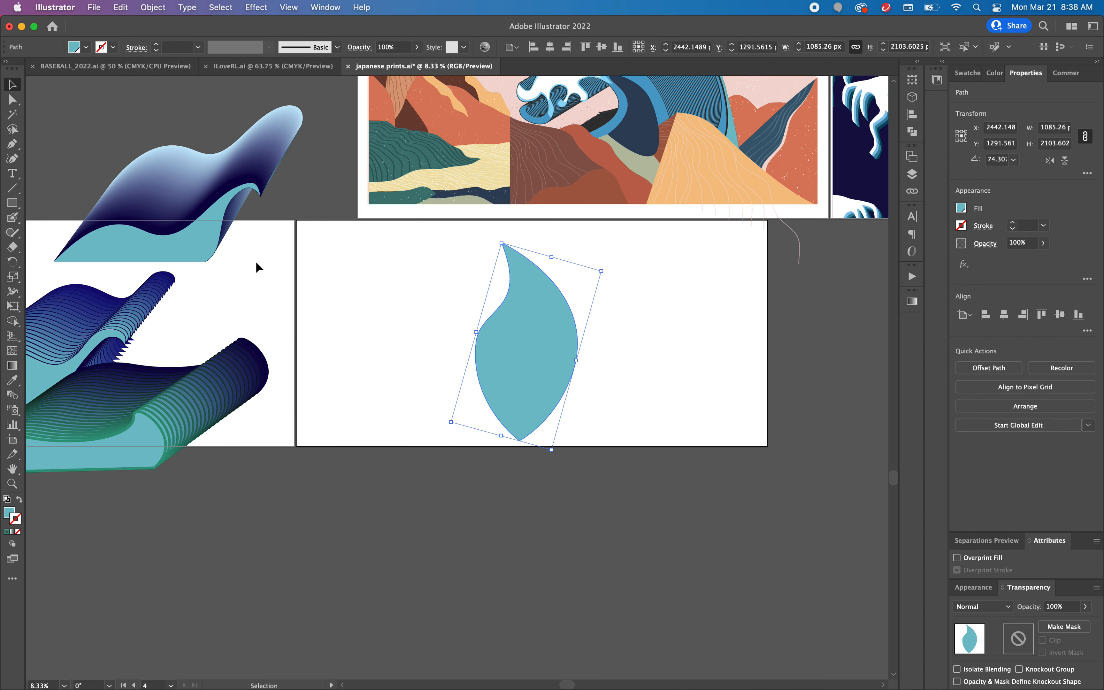
pyautogui.click(13, 365)
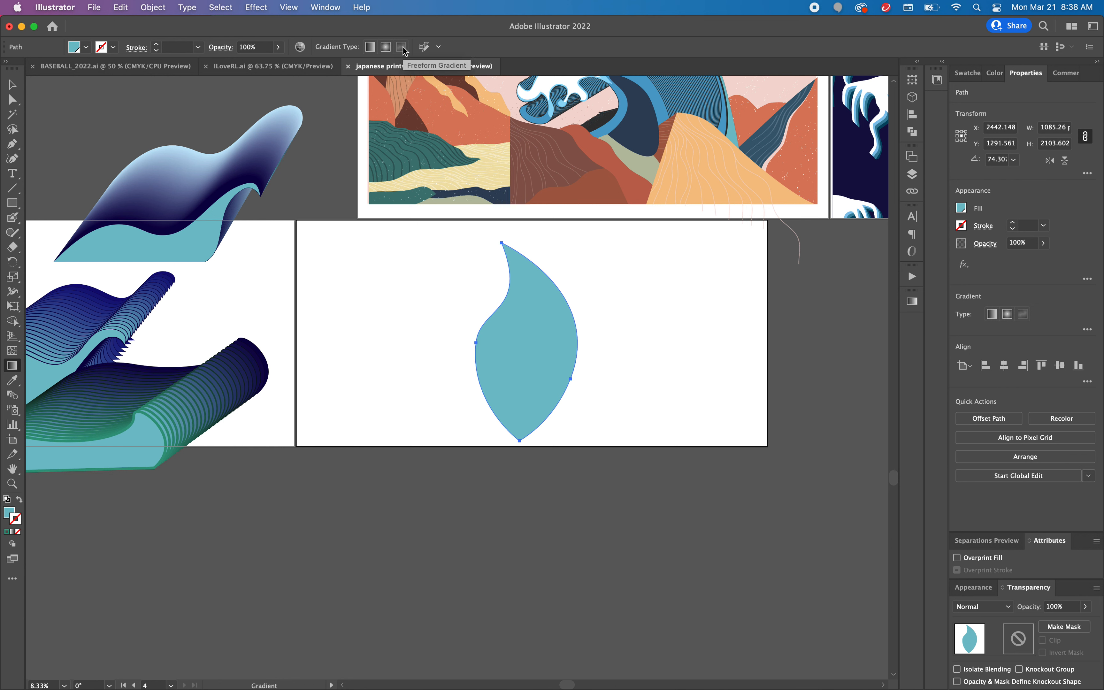
pyautogui.click(390, 50)
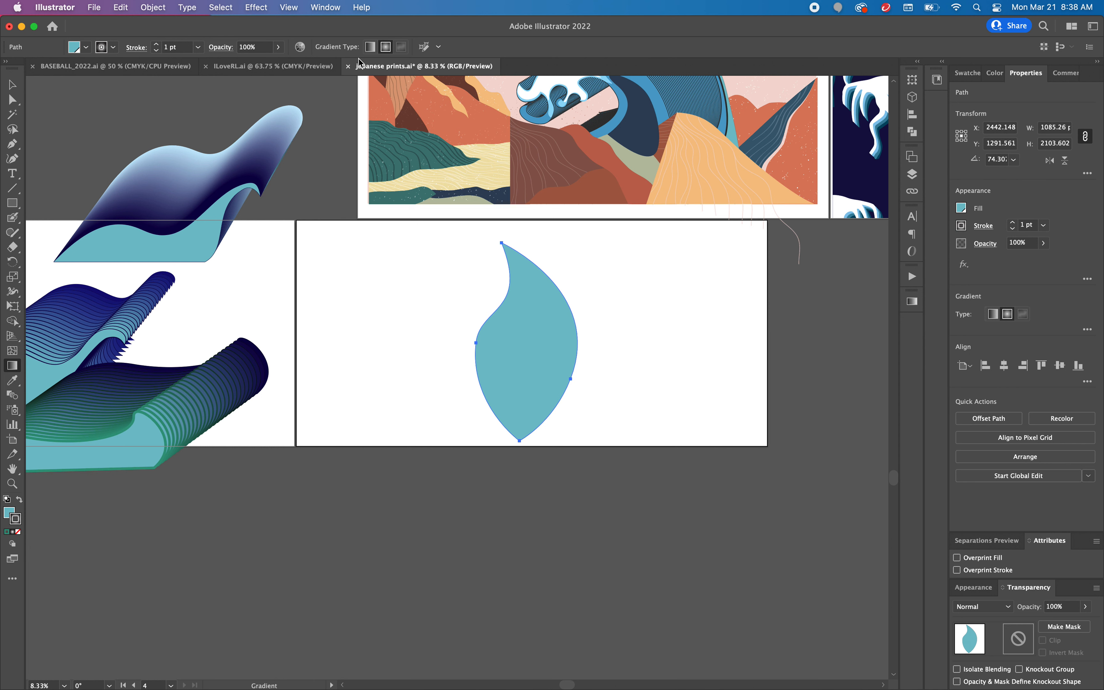
pyautogui.click(370, 47)
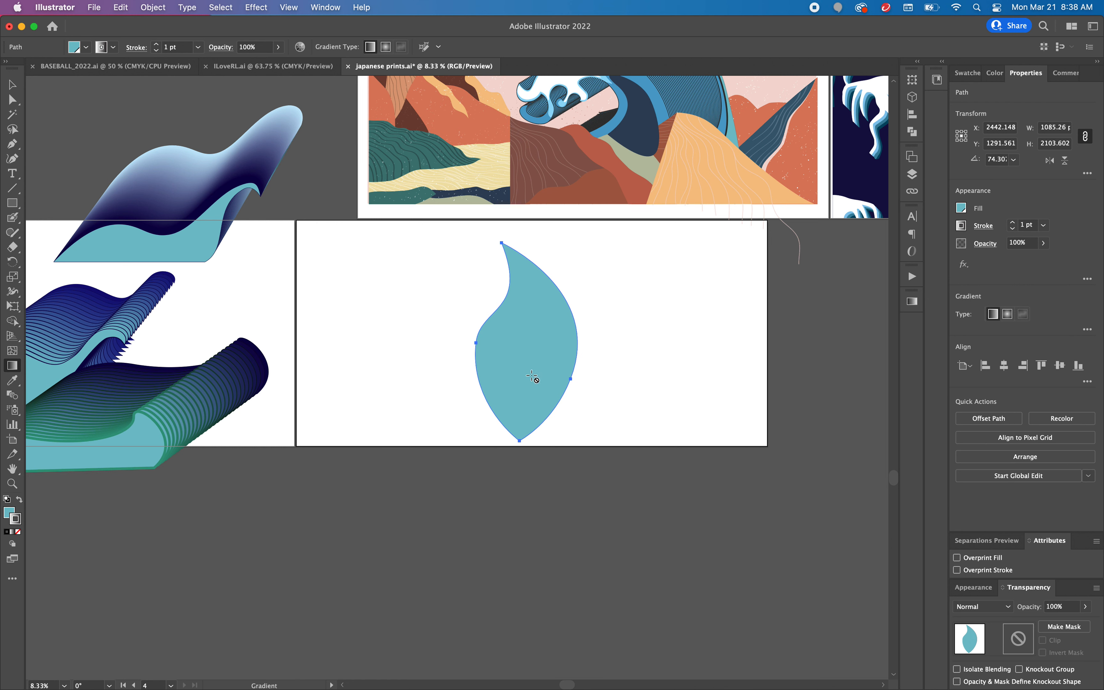
pyautogui.click(12, 84)
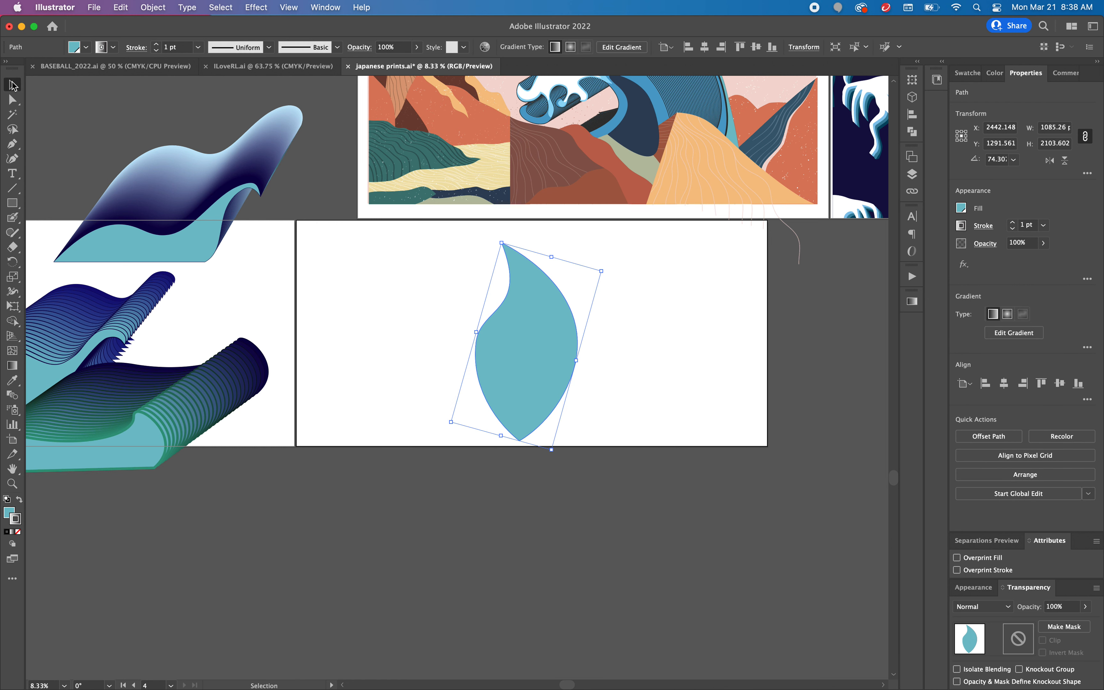
pyautogui.click(13, 365)
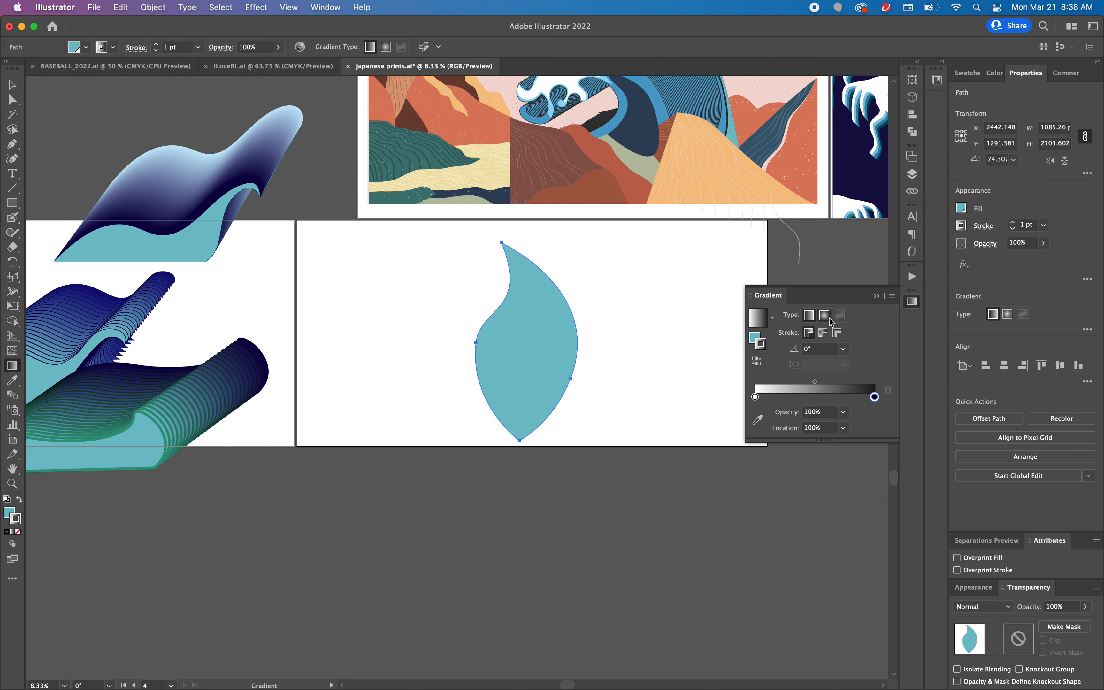
pyautogui.click(824, 321)
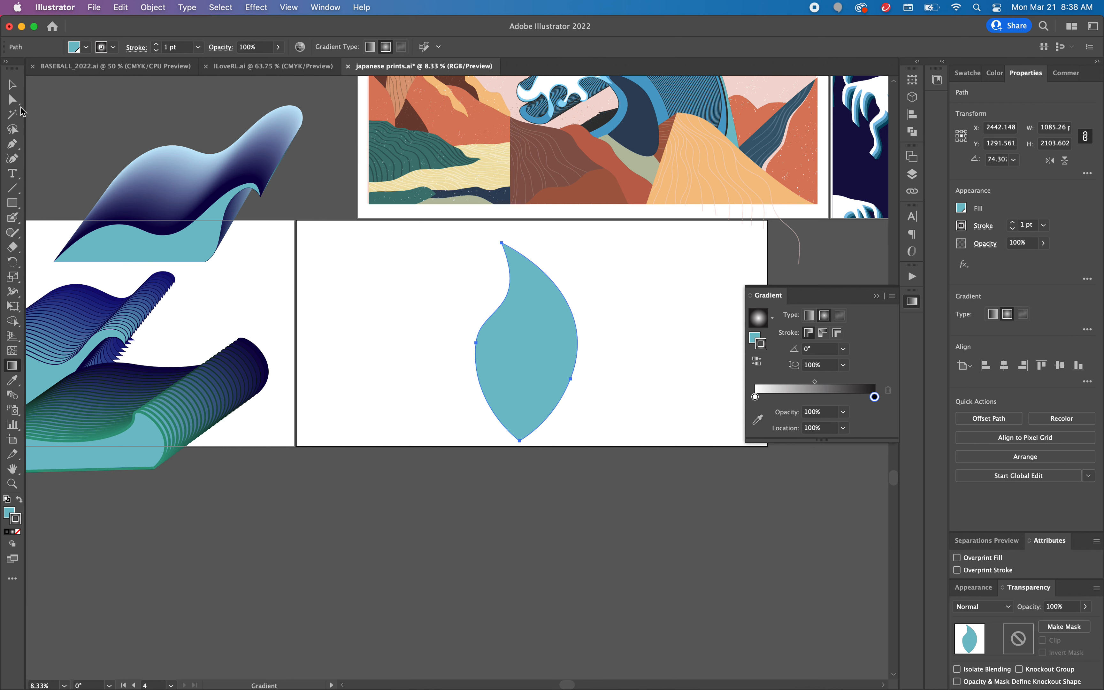
# Step: Move the leaf shape about 1,830 px left, to the left edge of the artboard
pyautogui.press('v')
pyautogui.click(413, 296)
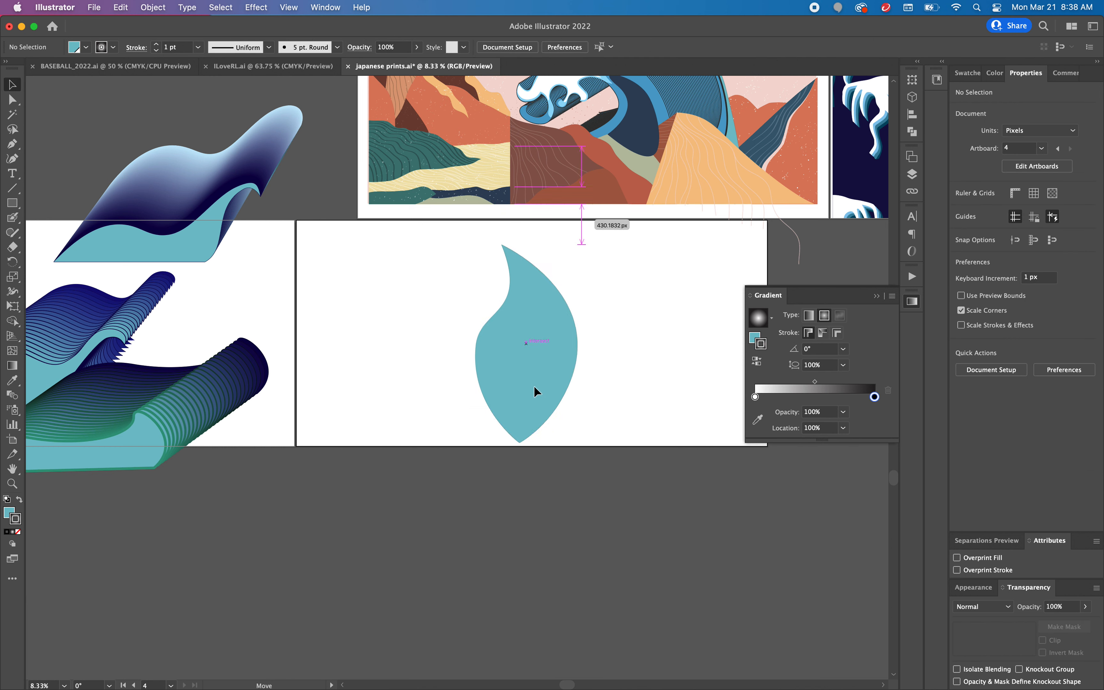
pyautogui.moveTo(523, 345); pyautogui.dragTo(360, 335)
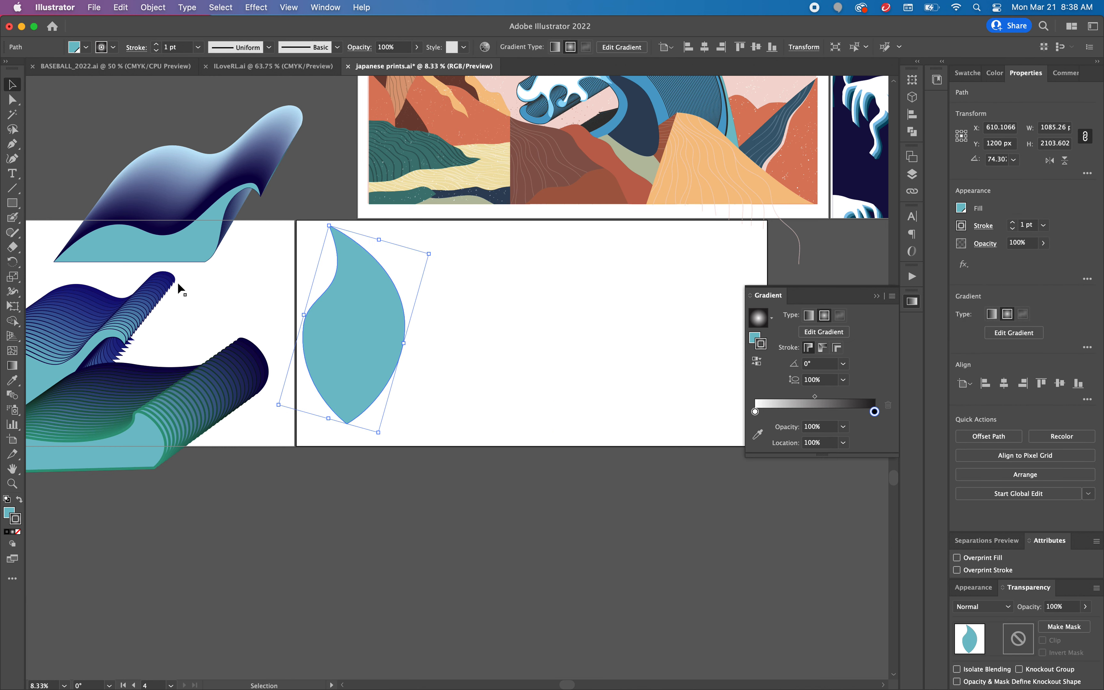
# Step: Draw a circle about 1,379 px in diameter beside the leaf shape with the Ellipse tool
pyautogui.click(13, 204)
pyautogui.moveTo(13, 204); pyautogui.dragTo(69, 239)
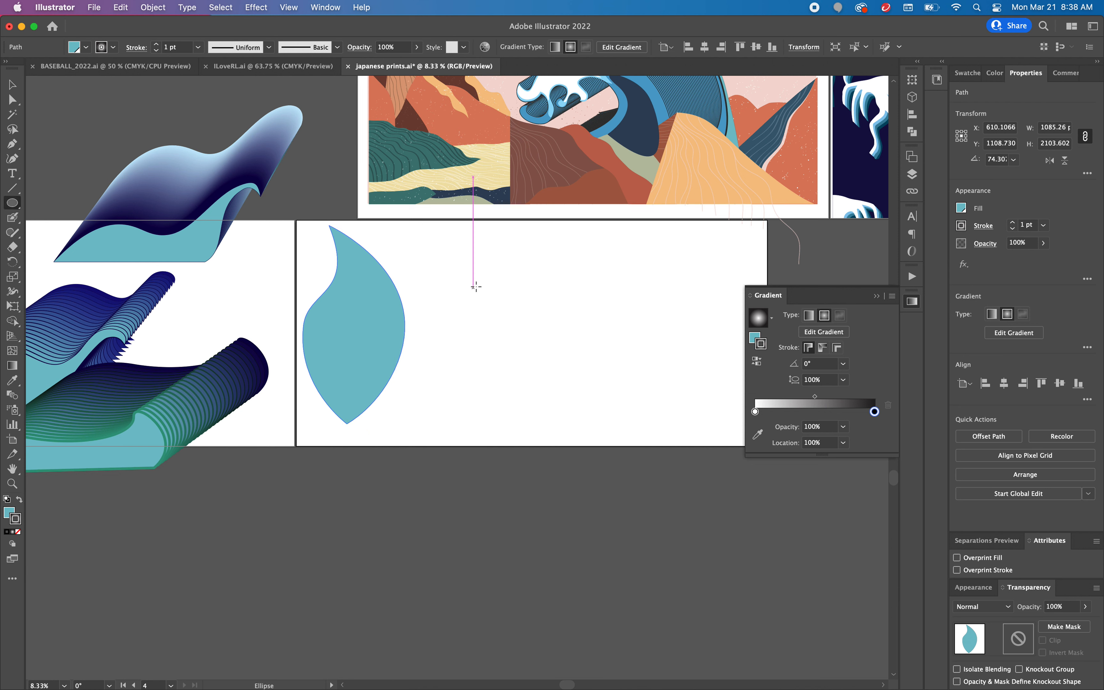
pyautogui.moveTo(487, 283); pyautogui.dragTo(619, 412)
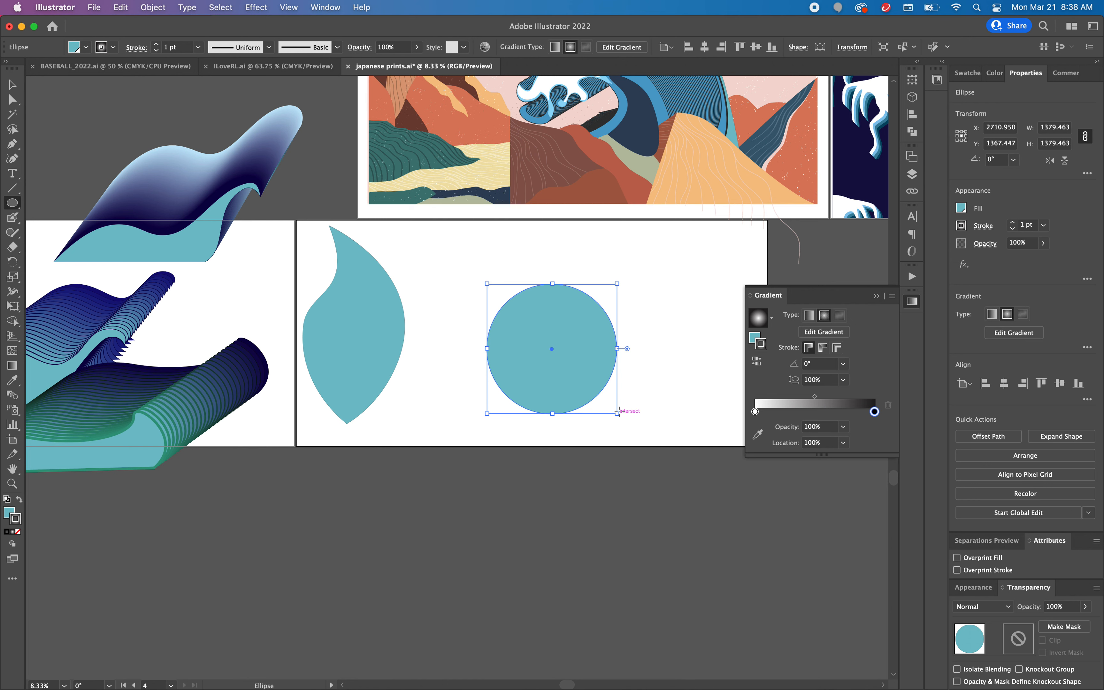
# Step: Try linear and radial gradients on the circle's stroke, adding a middle stop at about 55% to the radial one
pyautogui.click(10, 91)
pyautogui.click(475, 288)
pyautogui.click(572, 356)
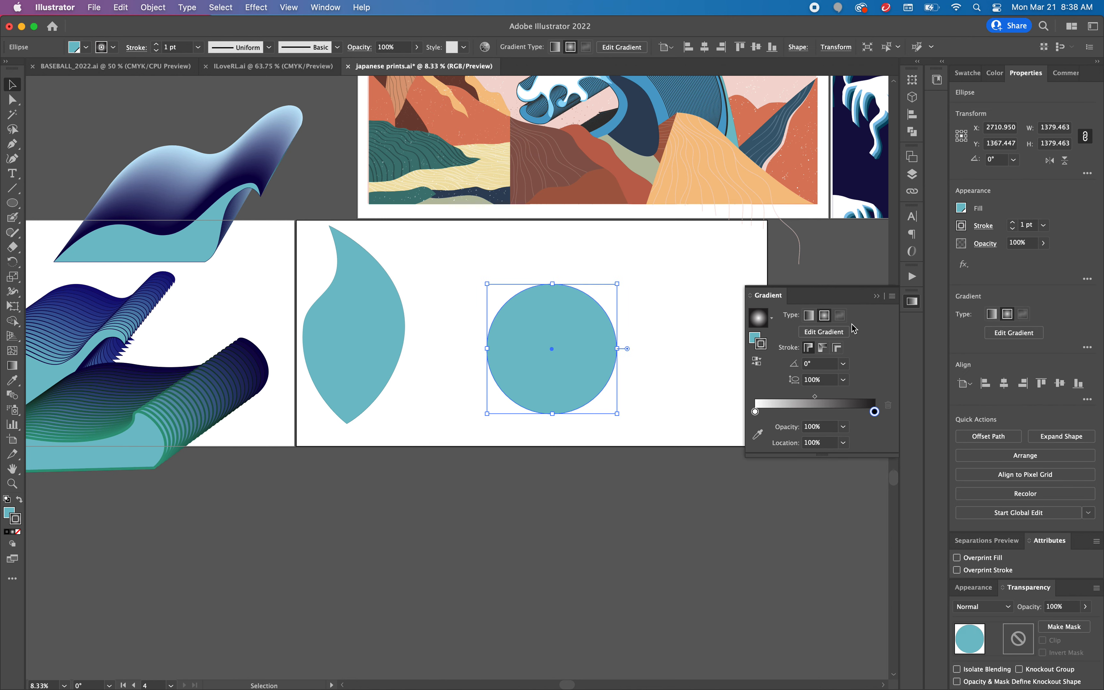
pyautogui.click(845, 332)
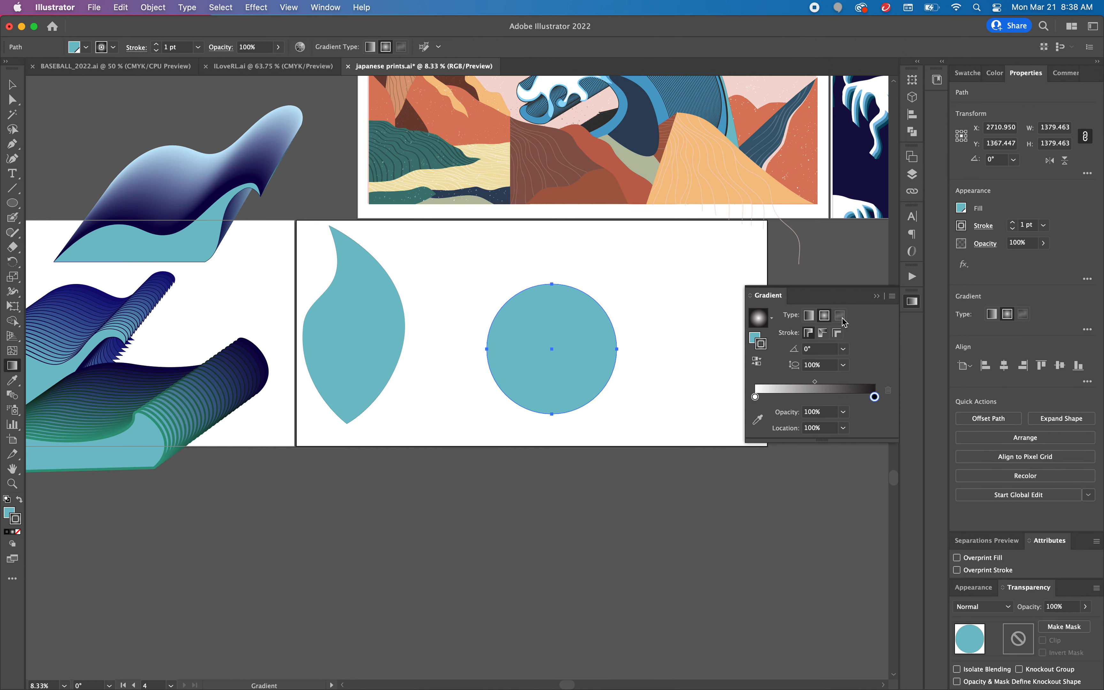
pyautogui.click(824, 319)
pyautogui.click(821, 397)
# Step: Convert the circle to a gradient mesh with 4 rows, 4 columns, flat appearance and 100% highlight
pyautogui.click(911, 177)
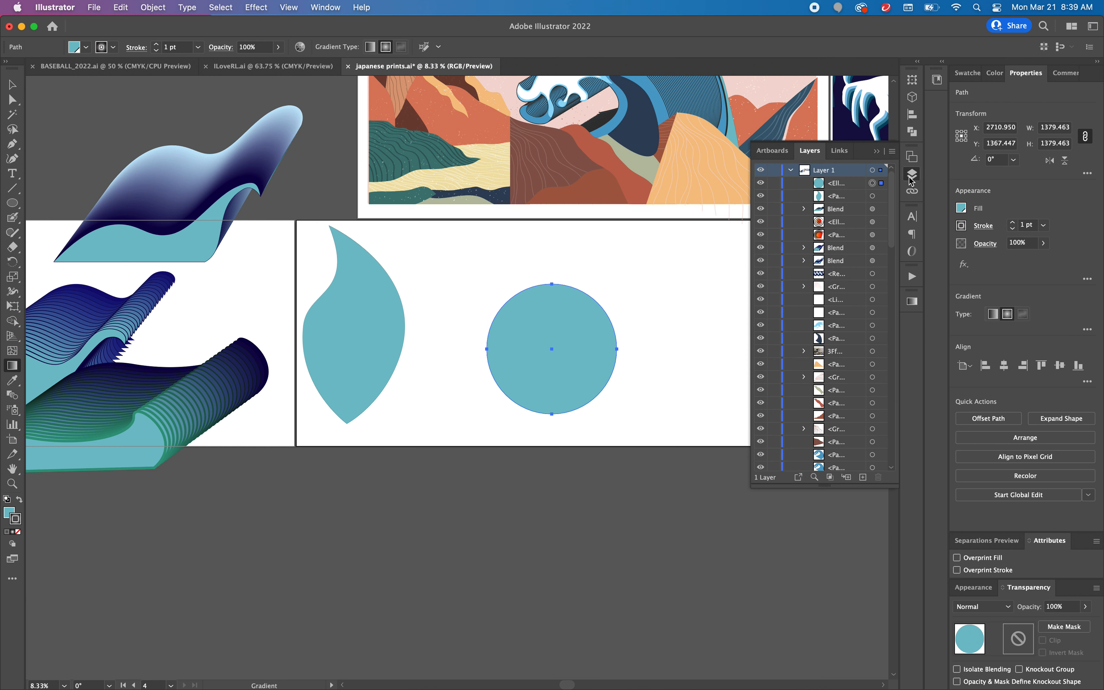
pyautogui.click(857, 182)
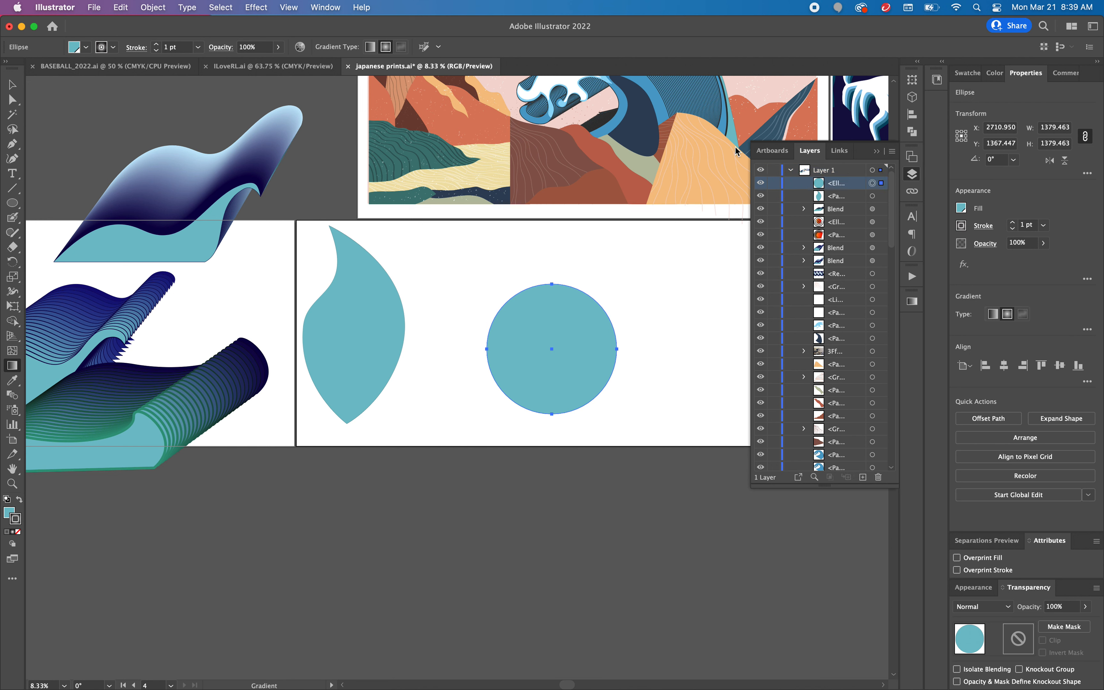
pyautogui.click(256, 7)
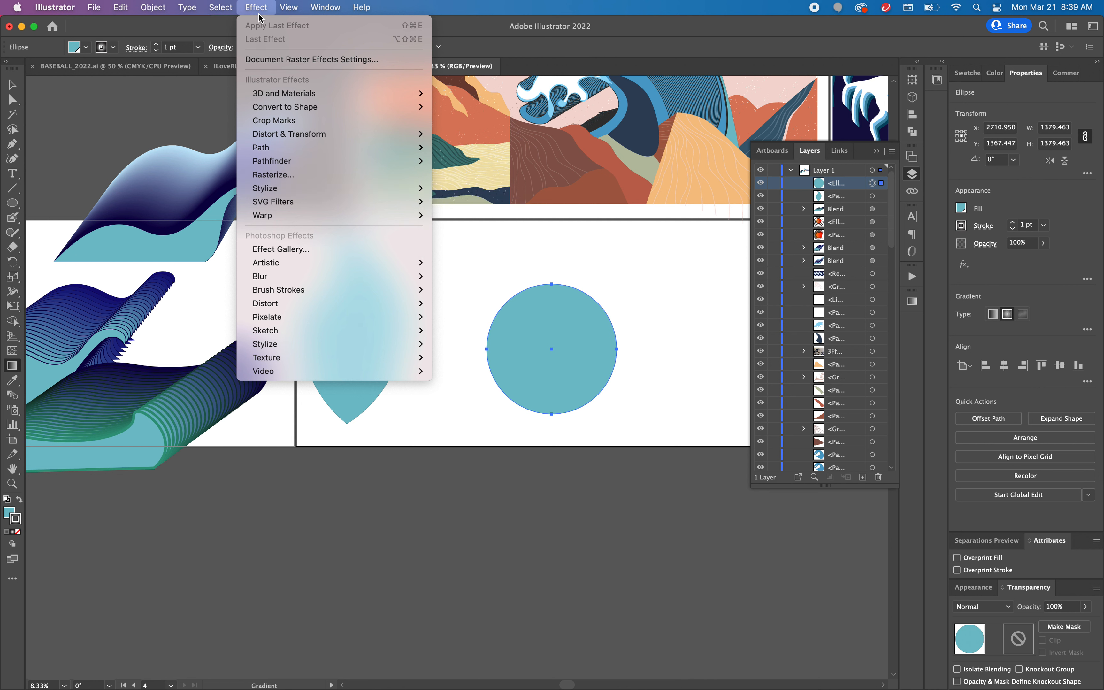
pyautogui.moveTo(160, 4)
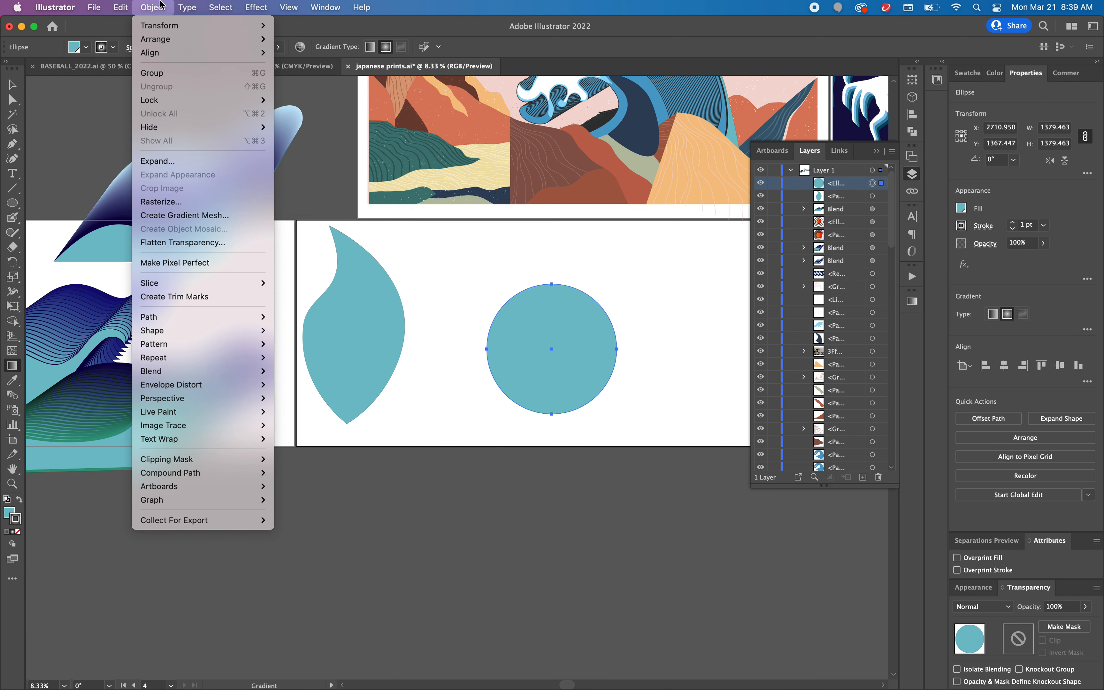
pyautogui.click(220, 216)
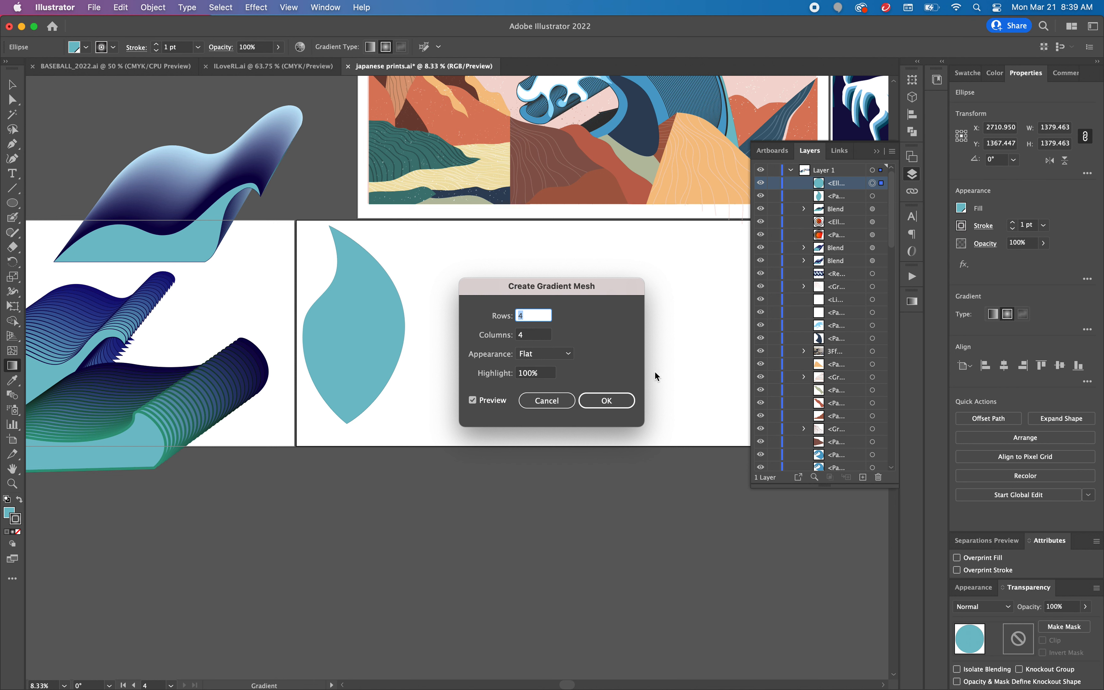
pyautogui.click(598, 402)
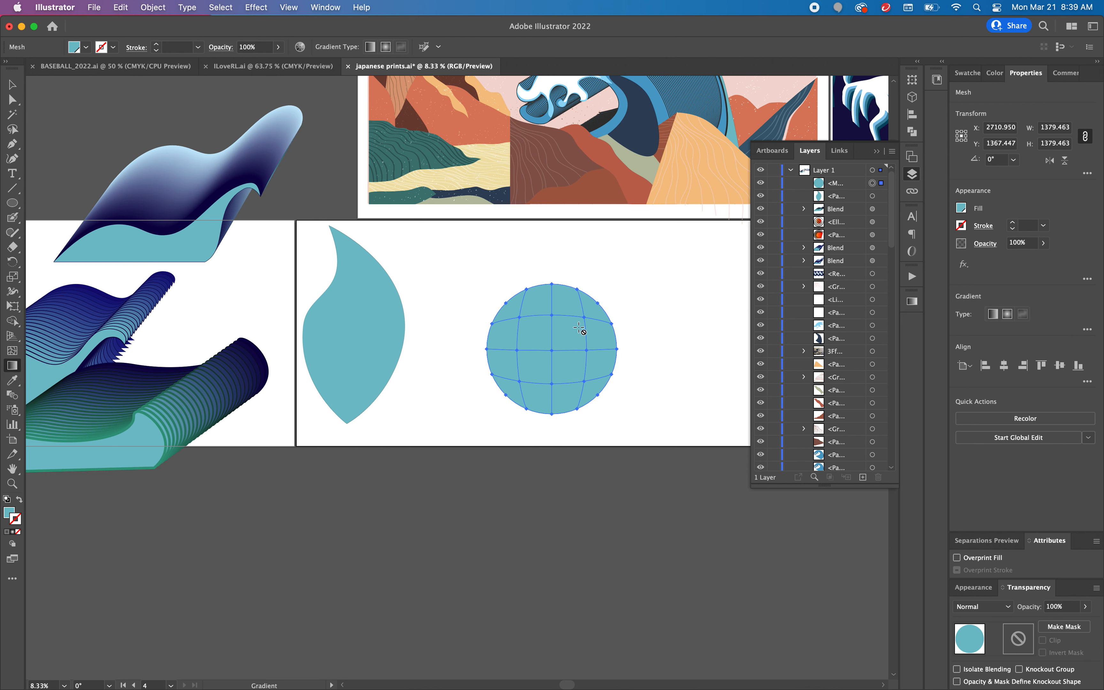
pyautogui.click(876, 151)
# Step: Colour the circle's upper-right interior mesh point pale blue BFEBEF and its centre mesh point a near-white 5.37% tint
pyautogui.click(12, 99)
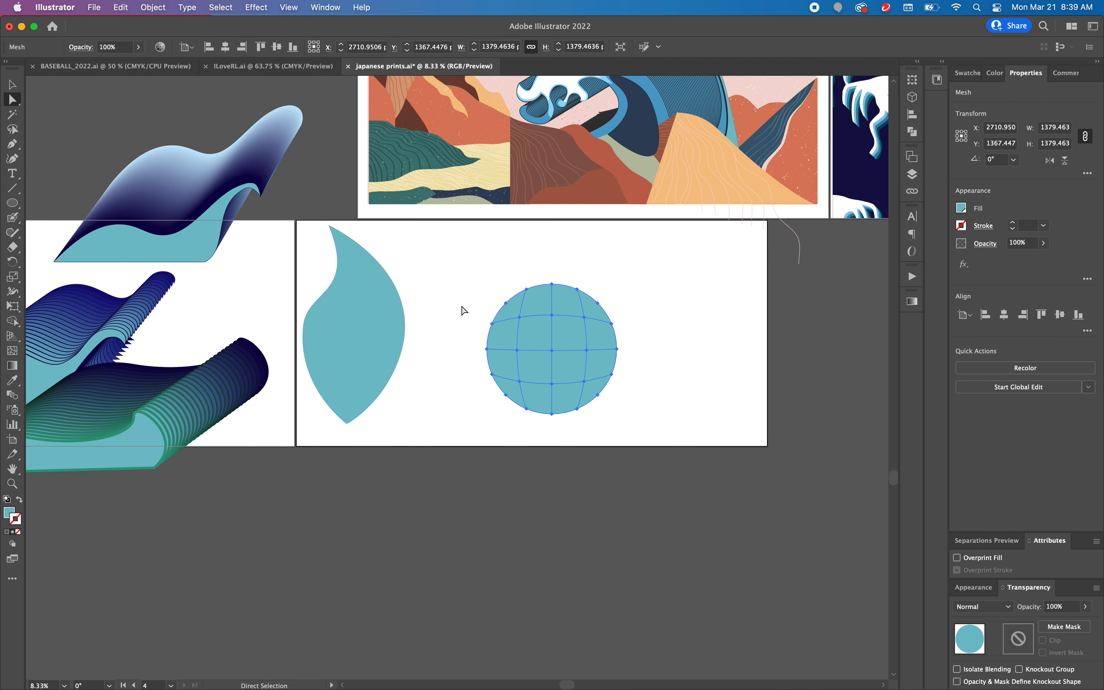
pyautogui.click(583, 316)
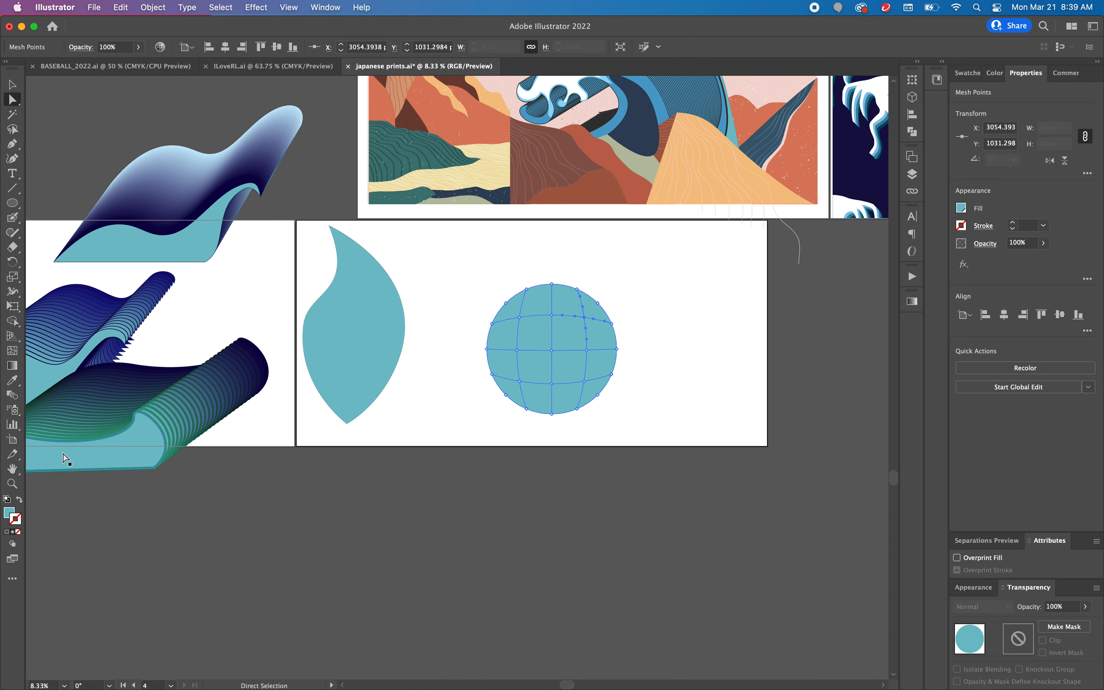
pyautogui.doubleClick(11, 517)
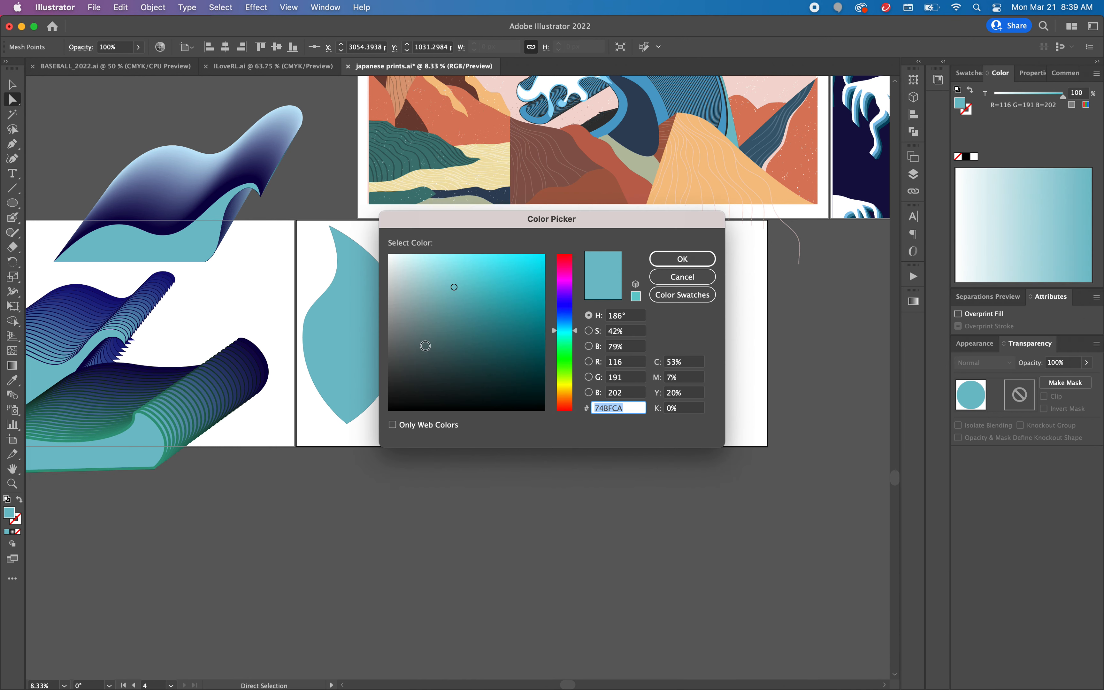
pyautogui.click(420, 263)
pyautogui.click(683, 258)
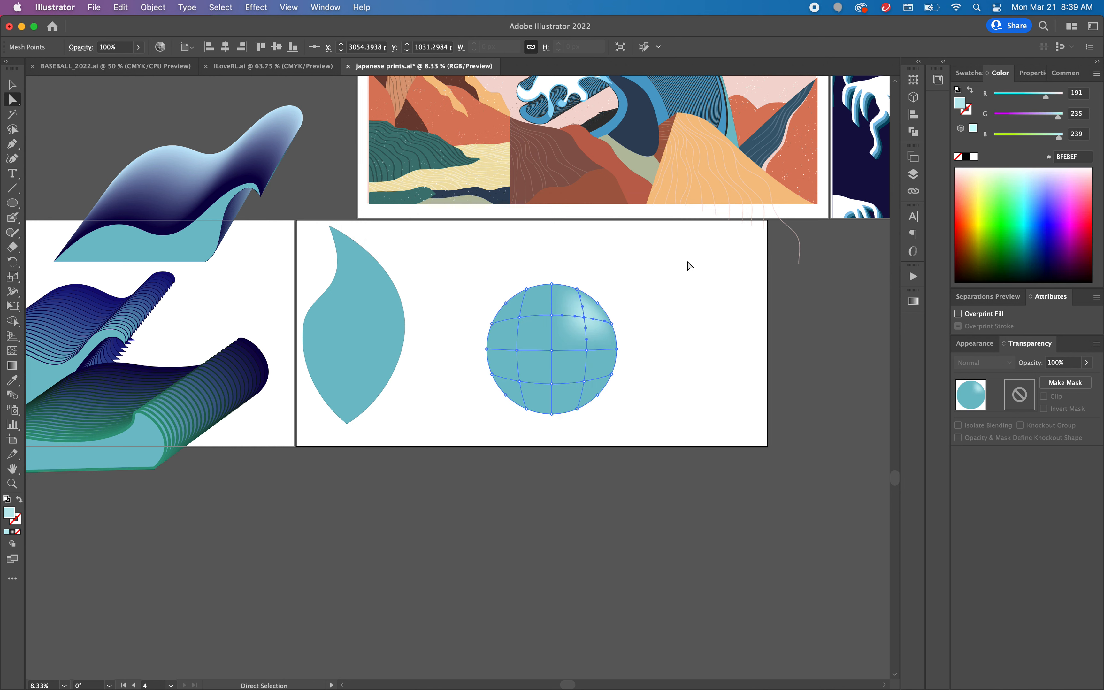
pyautogui.click(552, 351)
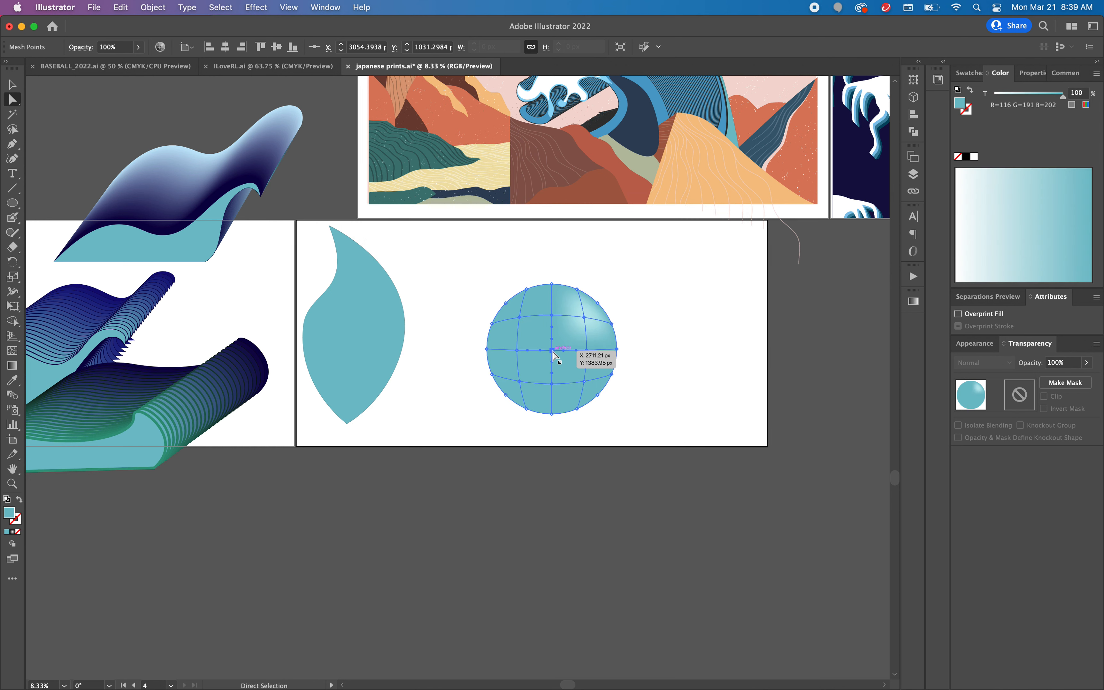
pyautogui.click(964, 191)
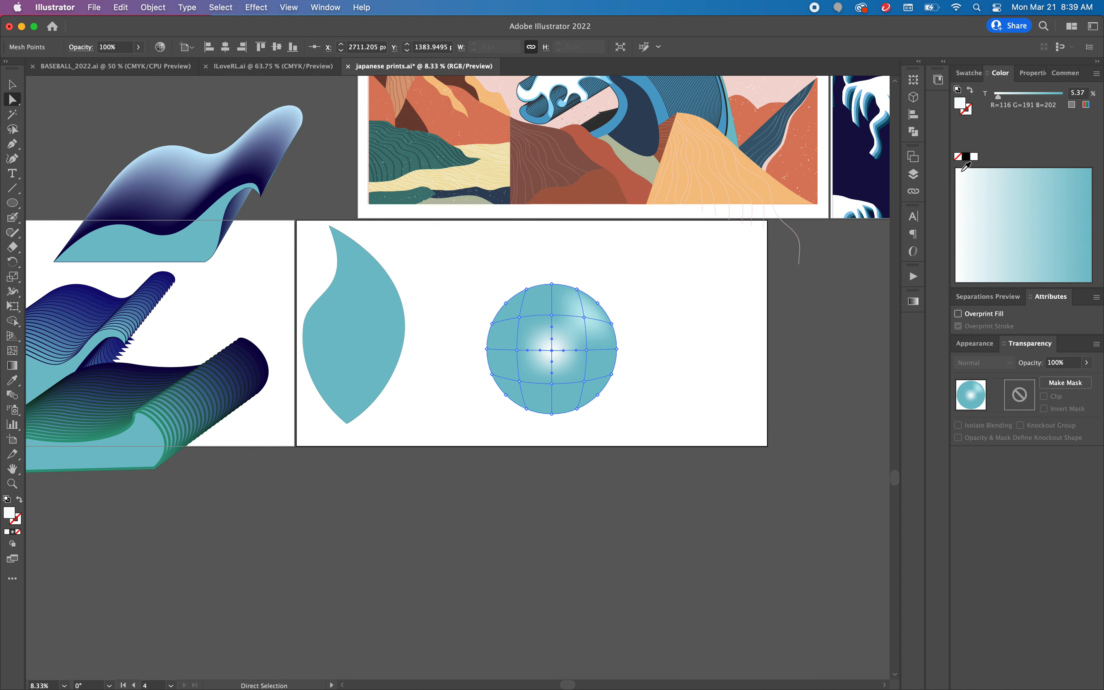
# Step: Colour the circle's lower-centre mesh point dark teal 162E30 and its lower-right interior mesh point 123A3D
pyautogui.click(551, 382)
pyautogui.doubleClick(8, 516)
pyautogui.click(473, 381)
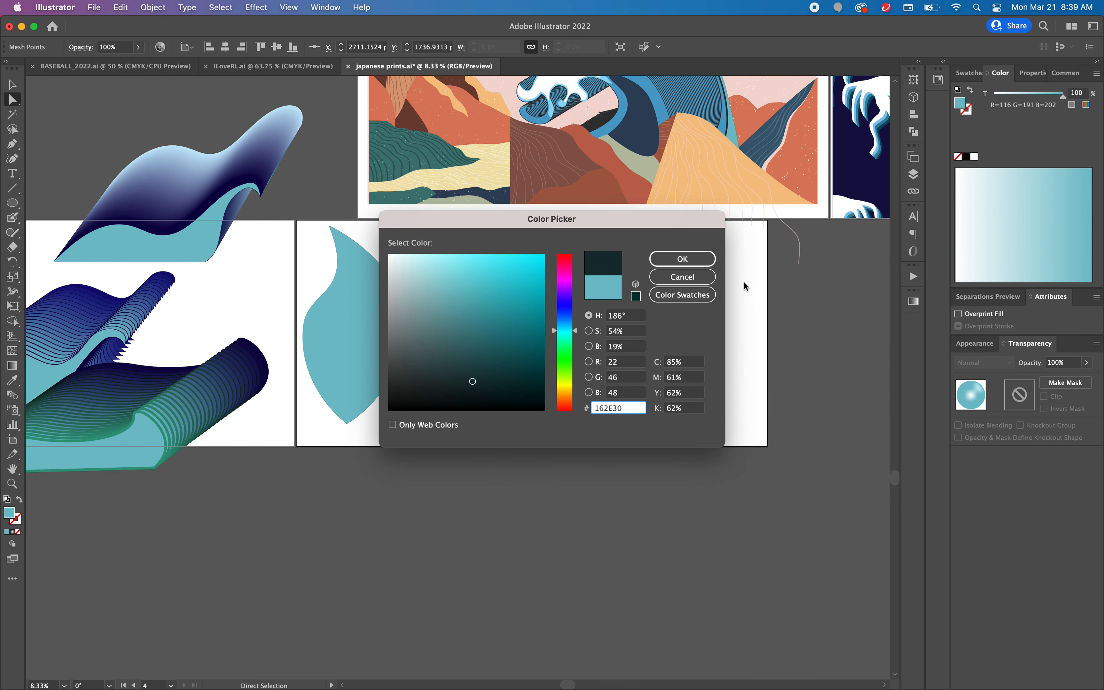
pyautogui.click(691, 262)
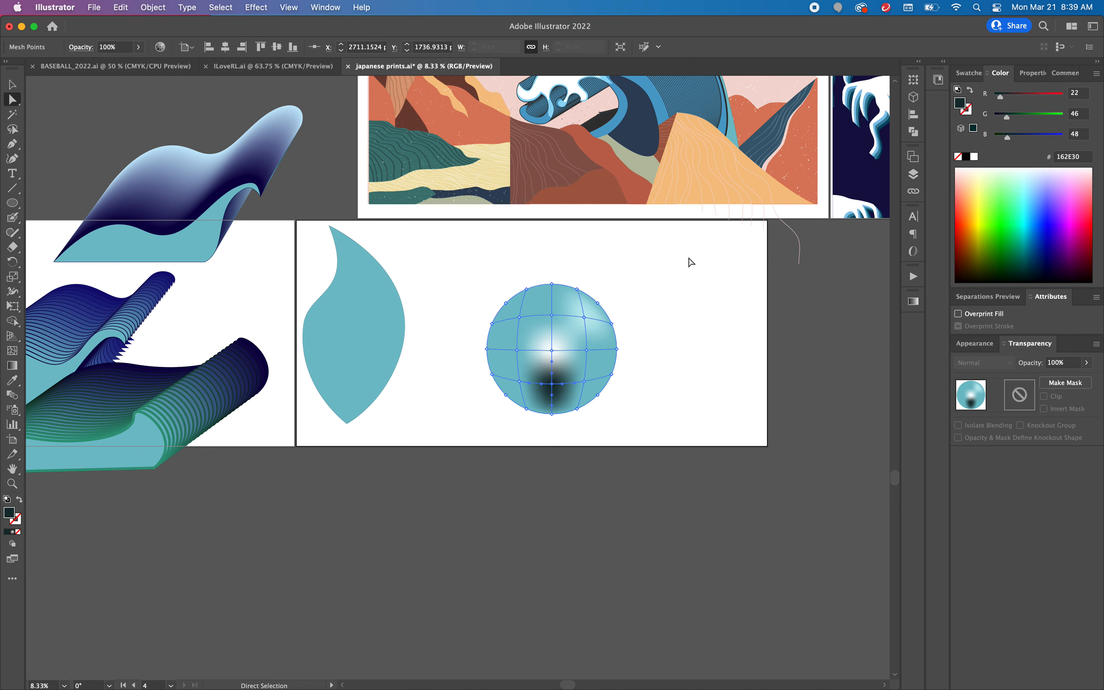
pyautogui.click(584, 381)
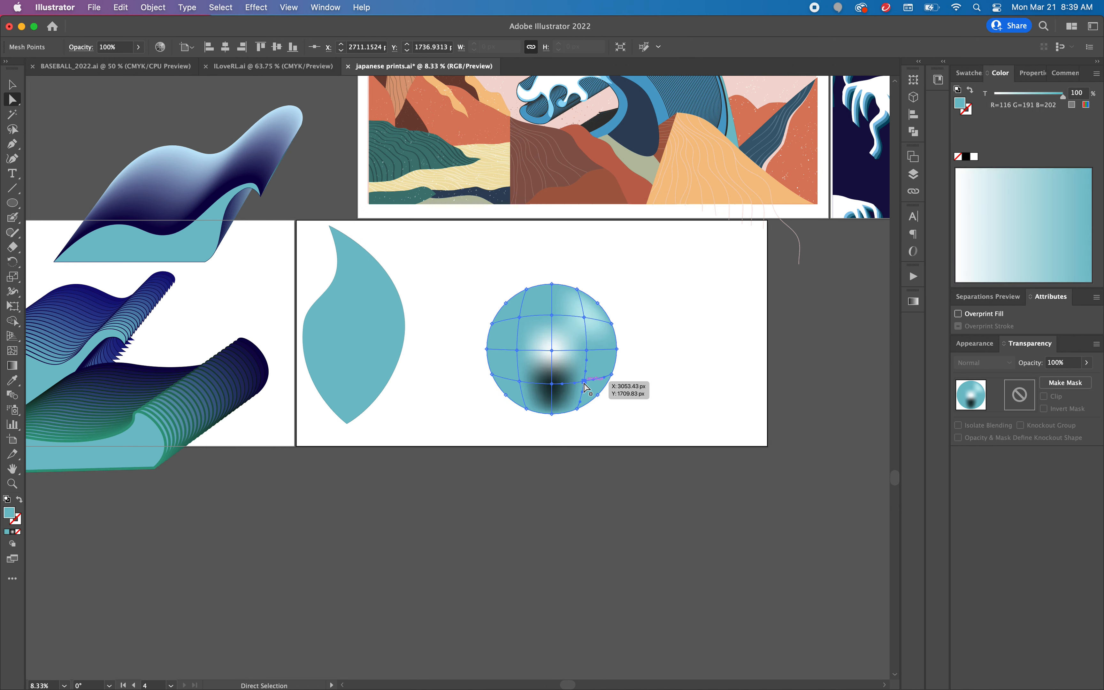
pyautogui.doubleClick(10, 518)
pyautogui.click(500, 374)
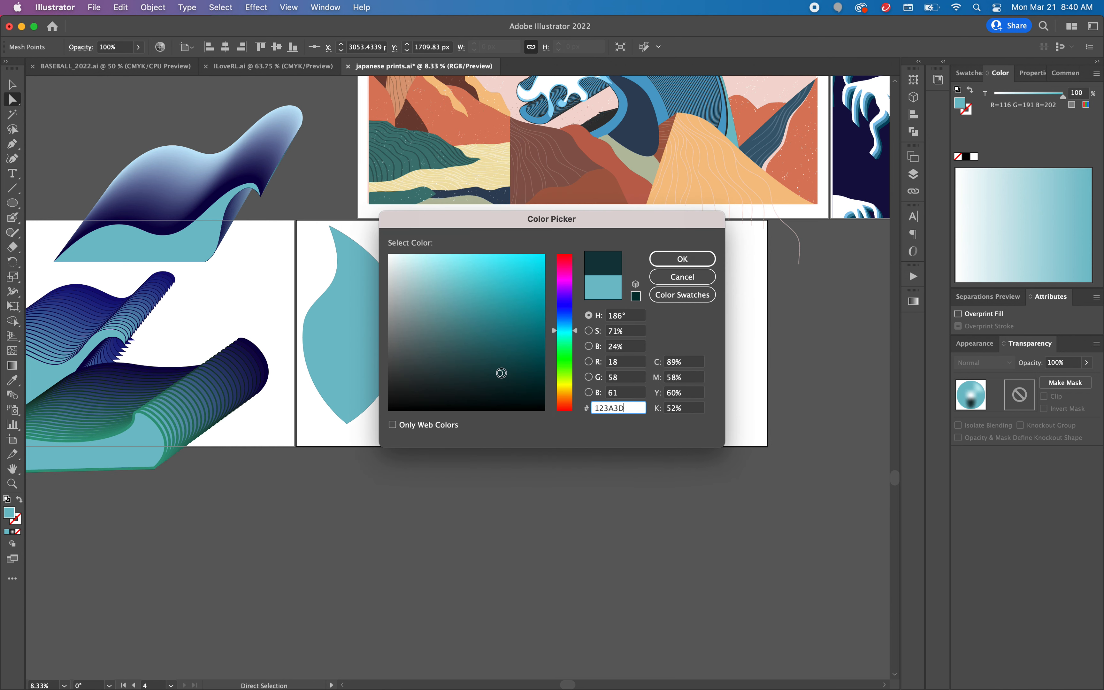
pyautogui.click(684, 258)
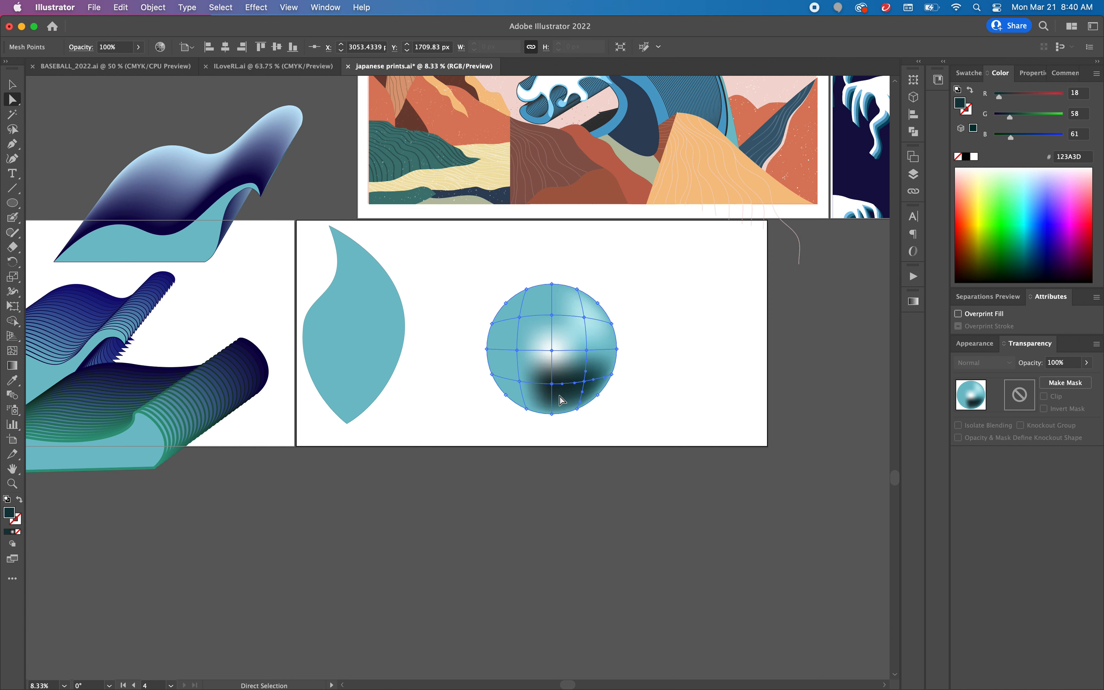
# Step: Colour the circle's lower-left interior mesh point dark grey-teal 374F51
pyautogui.click(519, 381)
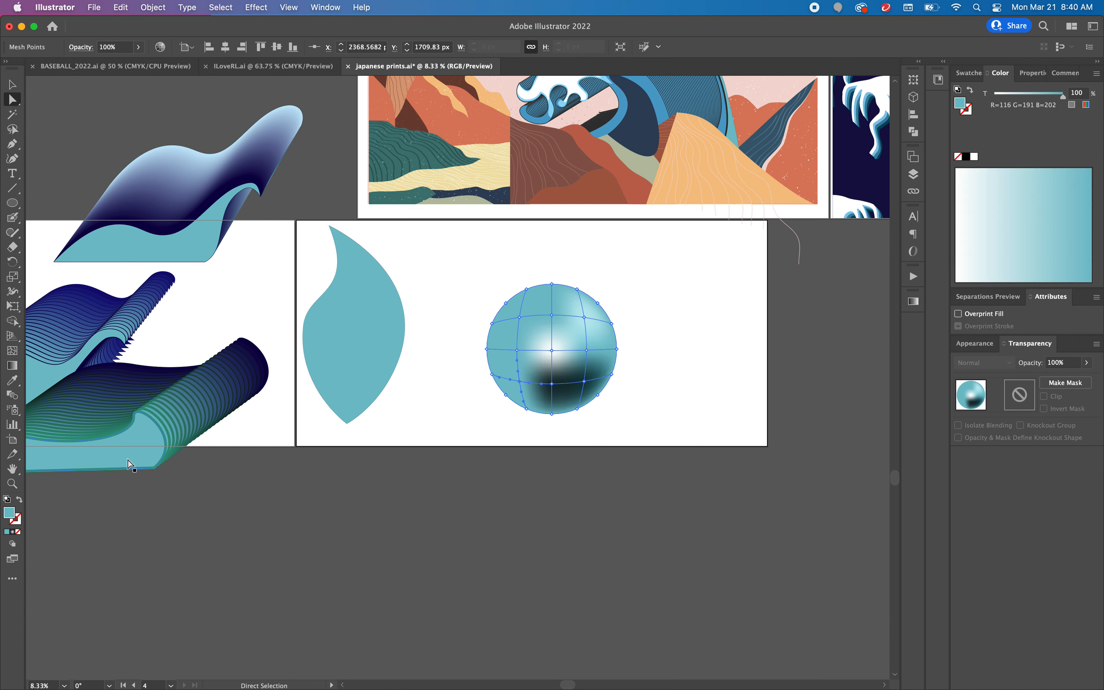
pyautogui.doubleClick(9, 515)
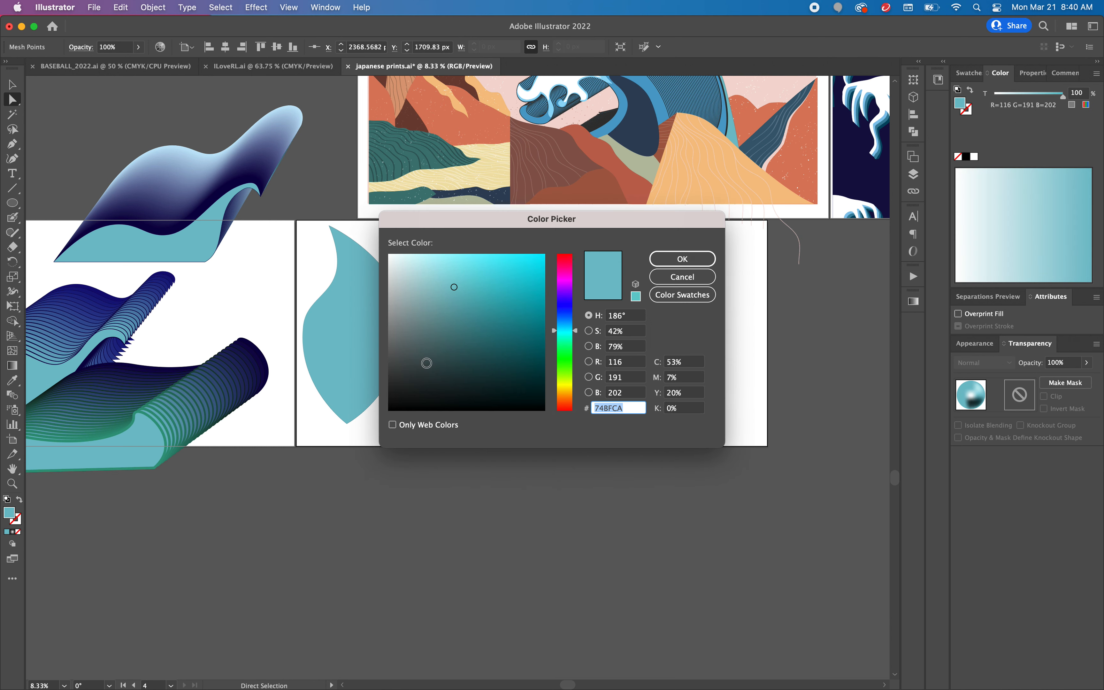
pyautogui.click(438, 361)
pyautogui.click(675, 260)
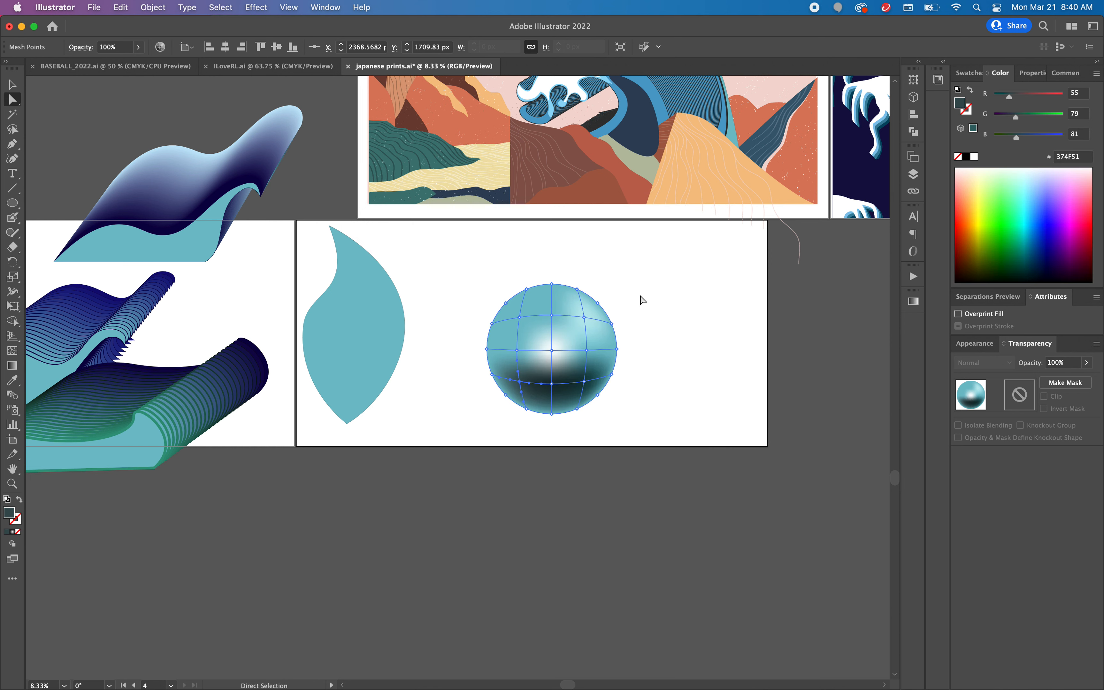
# Step: Colour the mesh point directly left of the circle's centre mid-teal 3F888E
pyautogui.moveTo(519, 382)
pyautogui.mouseDown()
pyautogui.moveTo(500, 356)
pyautogui.moveTo(517, 353)
pyautogui.mouseUp()
pyautogui.doubleClick(13, 514)
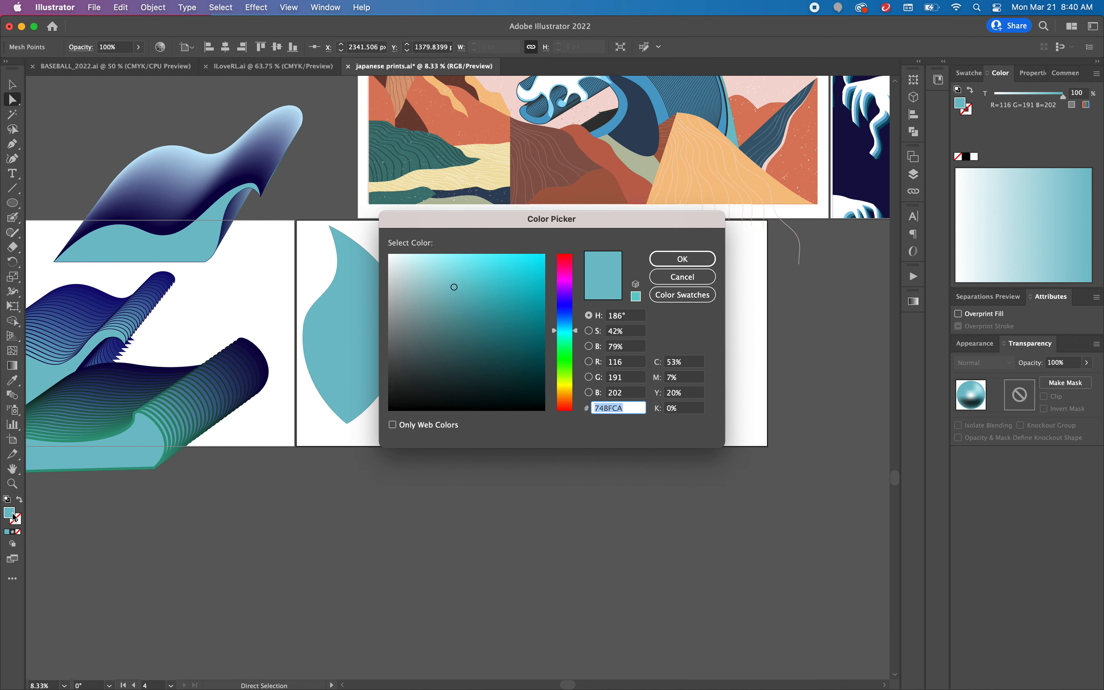
pyautogui.click(476, 323)
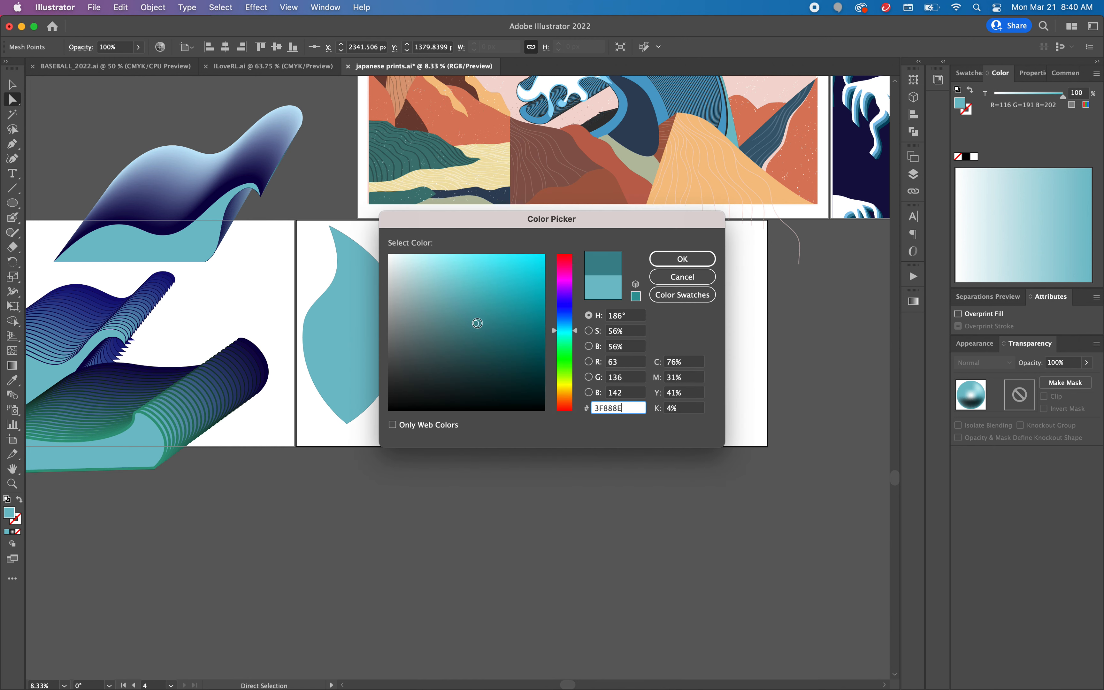
pyautogui.click(703, 257)
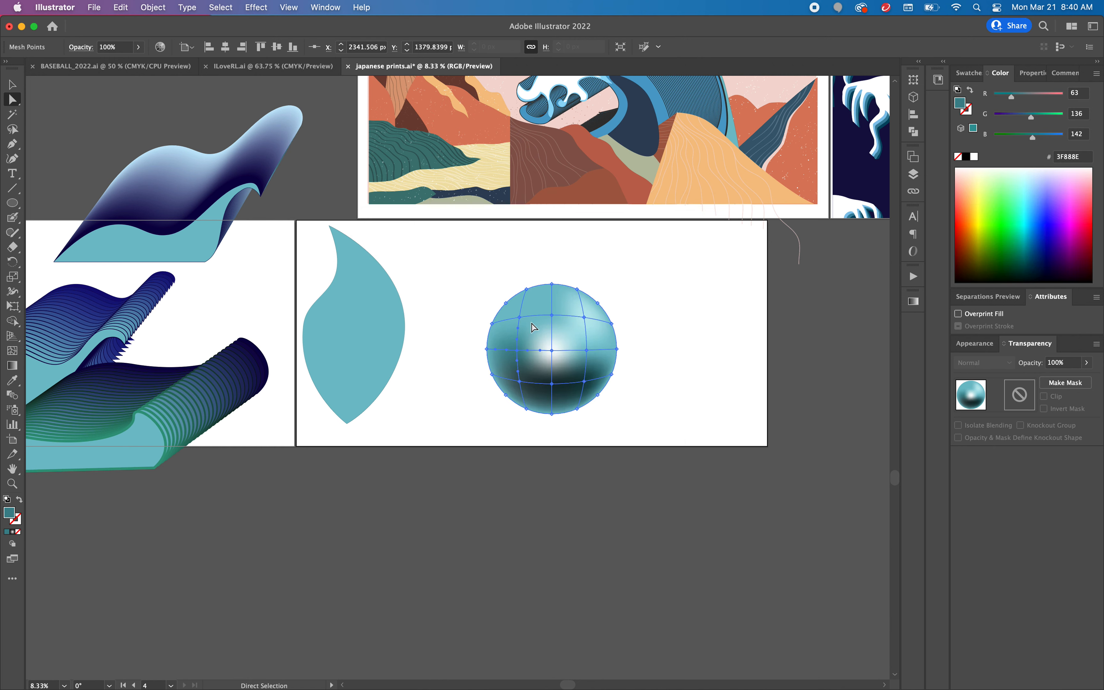
# Step: Colour the circle's upper-left interior mesh point pale cyan CAF6F9 and its upper-centre mesh point CFF6F9
pyautogui.click(520, 316)
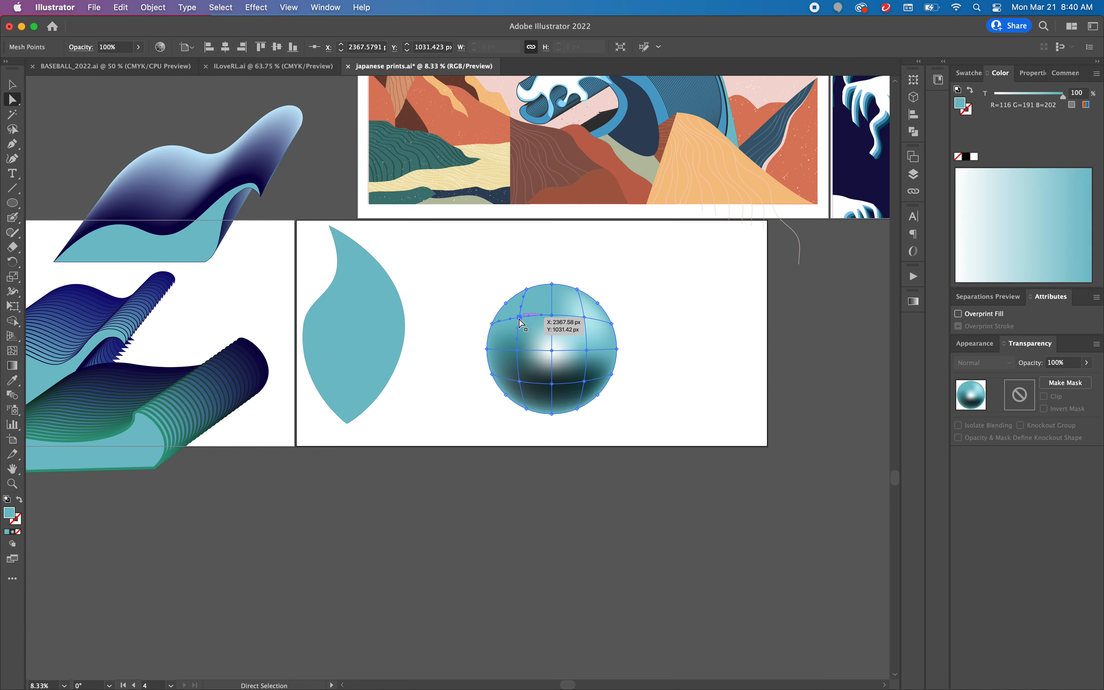
pyautogui.doubleClick(9, 517)
pyautogui.click(418, 257)
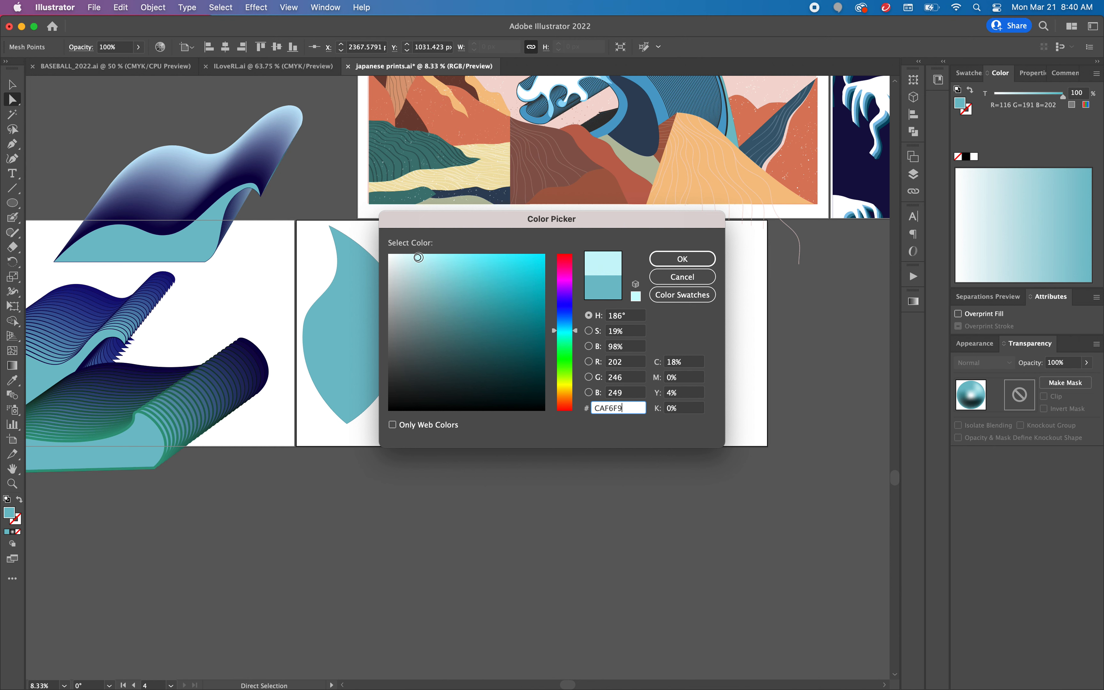
pyautogui.click(684, 256)
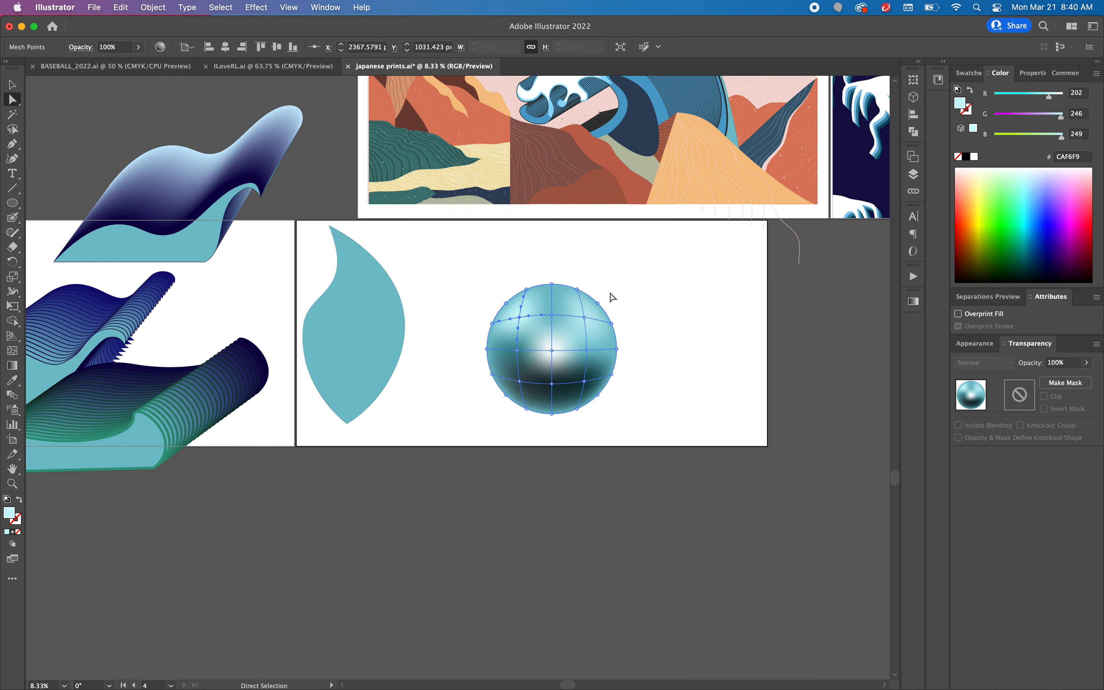
pyautogui.click(551, 315)
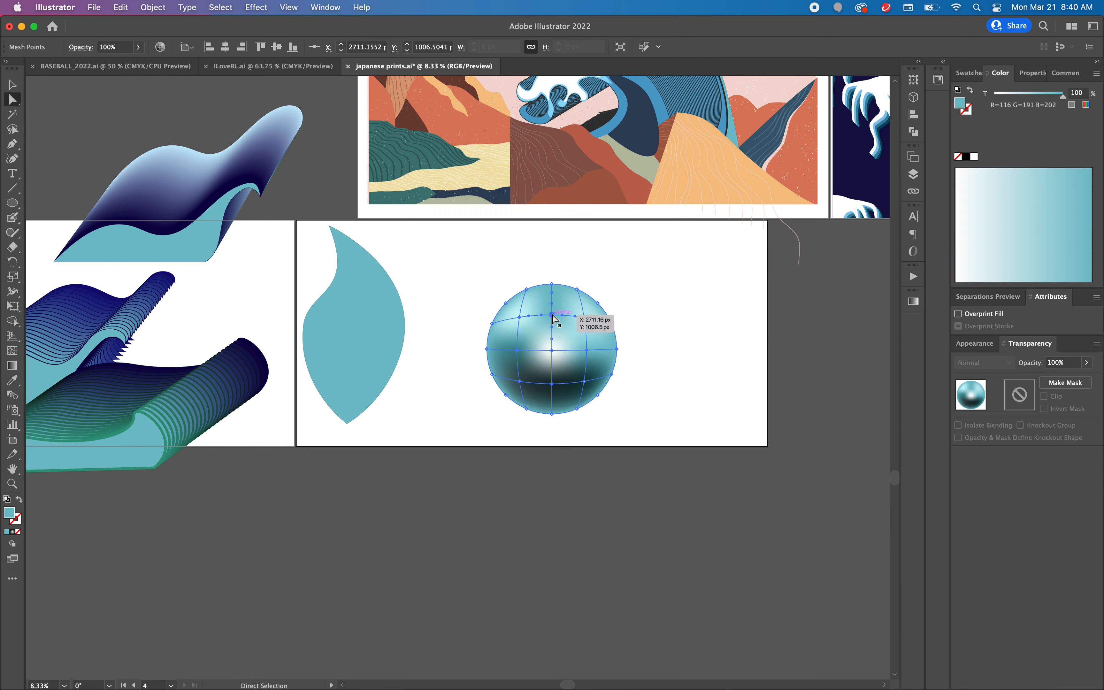
pyautogui.doubleClick(10, 515)
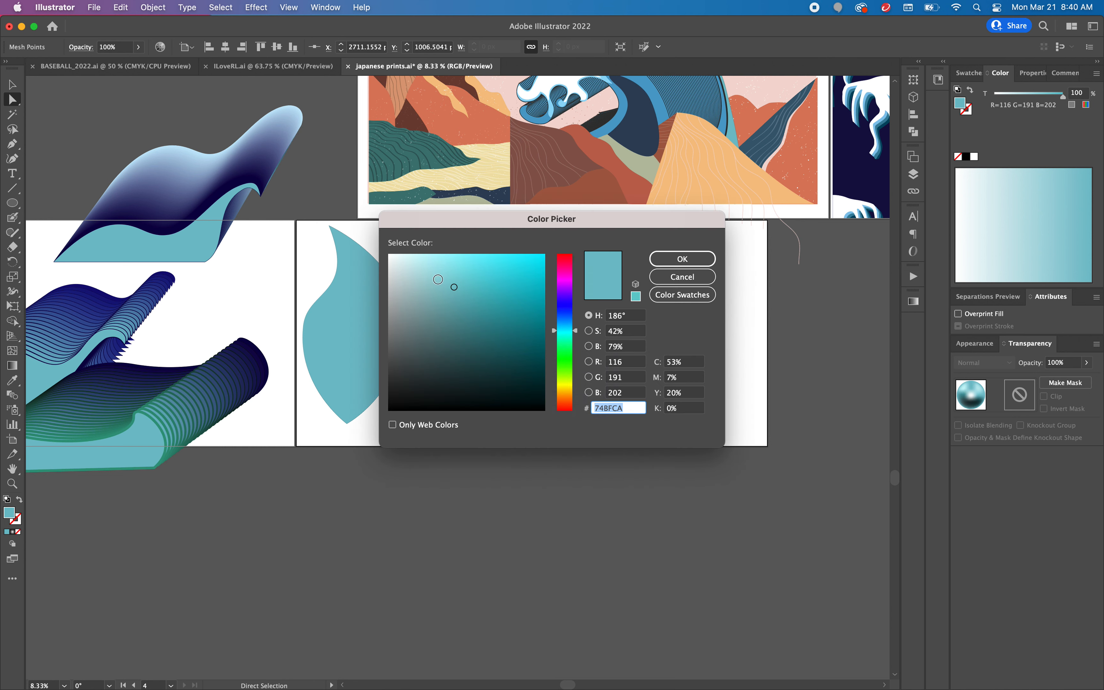
pyautogui.click(415, 257)
pyautogui.click(675, 259)
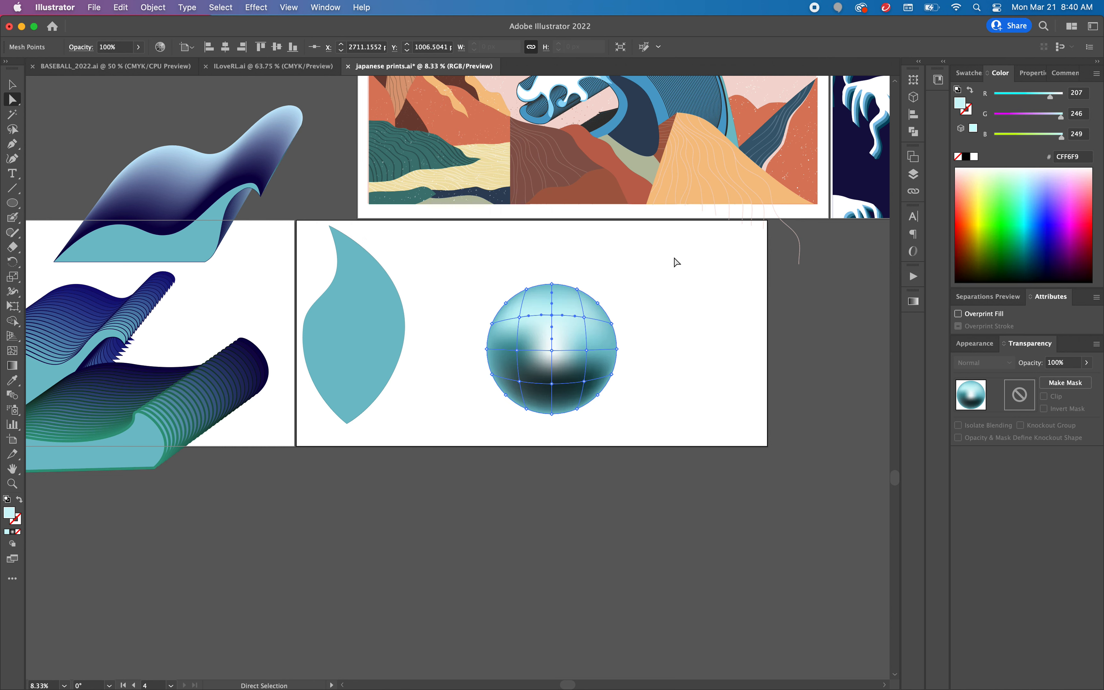
# Step: Lighten the mesh point directly left of the circle's centre to teal 57B3B5
pyautogui.click(517, 351)
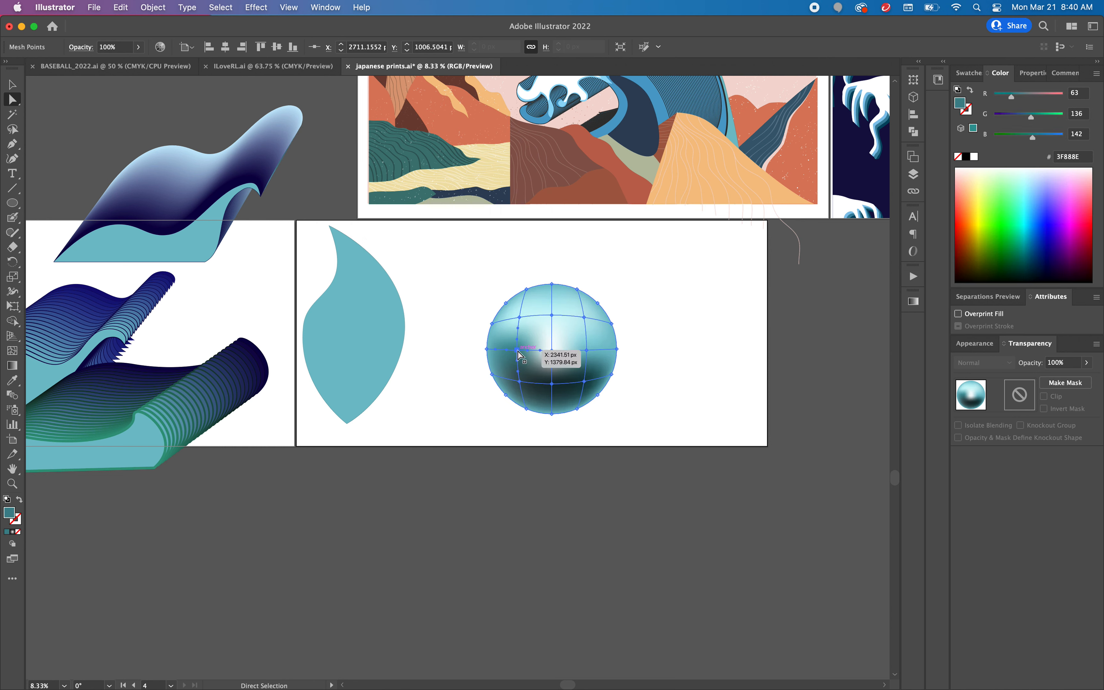
pyautogui.doubleClick(13, 517)
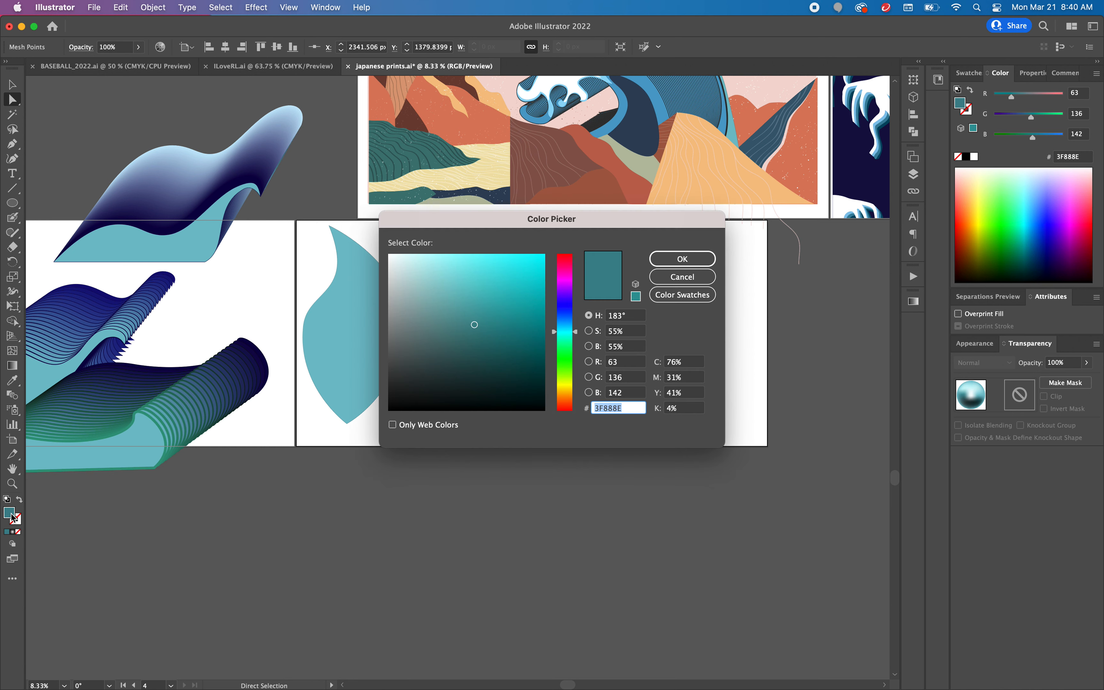
pyautogui.click(469, 300)
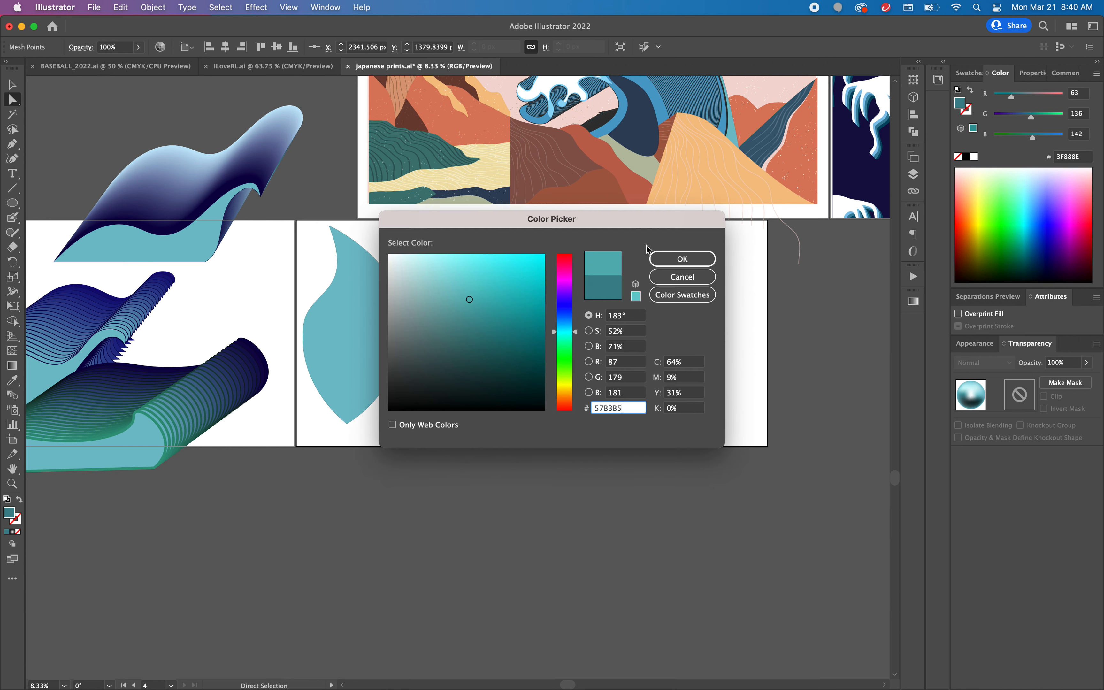
pyautogui.click(701, 259)
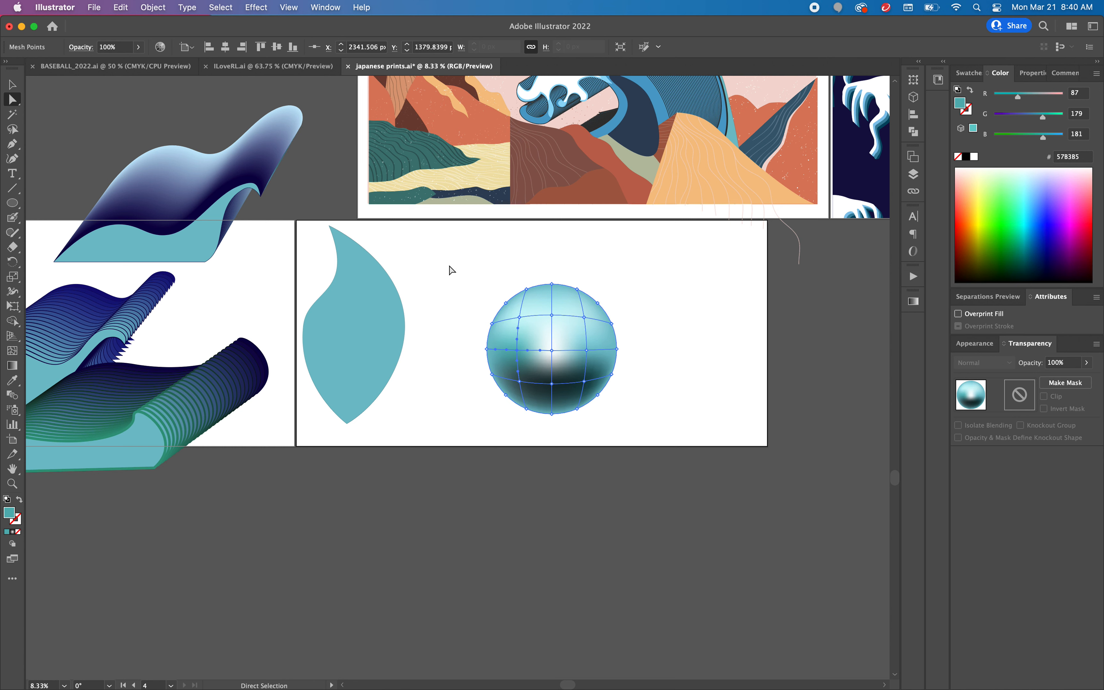
# Step: Move the shaded mesh circle about 392 px left and 346 px up, closer to the leaf shape, and deselect it
pyautogui.click(11, 89)
pyautogui.click(399, 252)
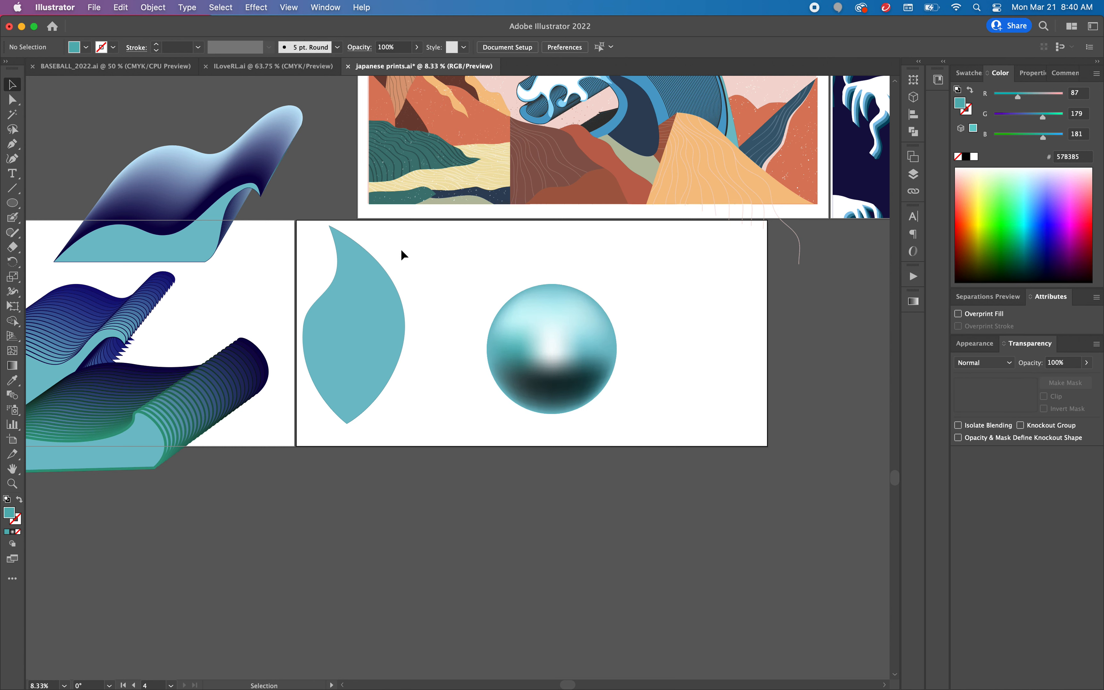
pyautogui.moveTo(584, 386); pyautogui.dragTo(549, 354)
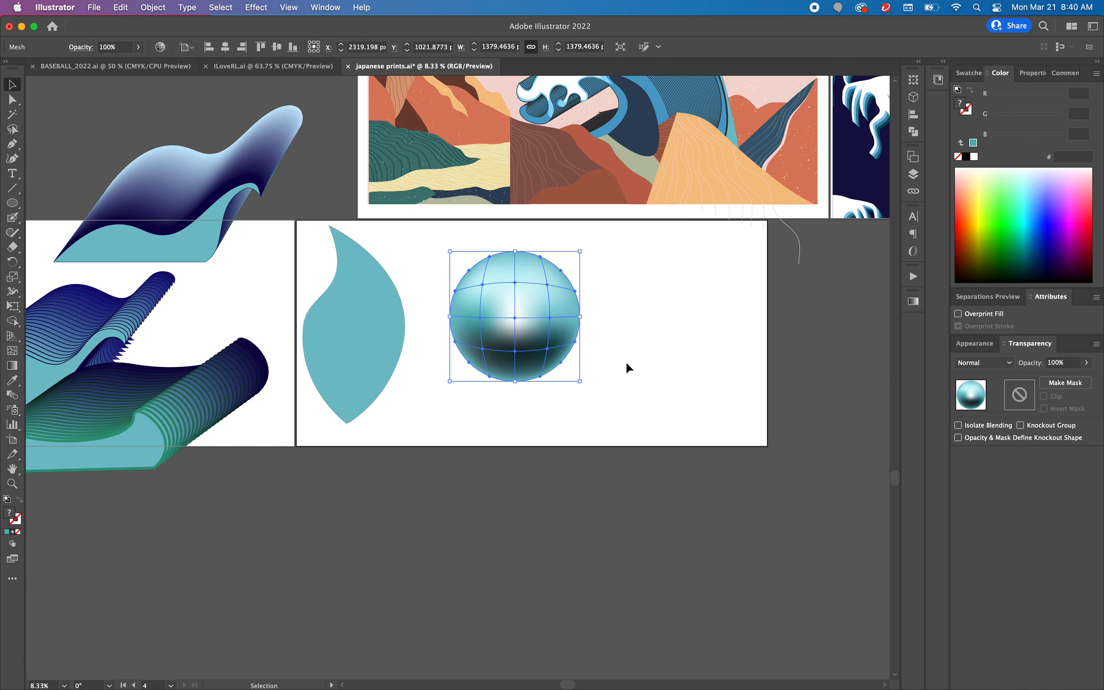
pyautogui.click(702, 335)
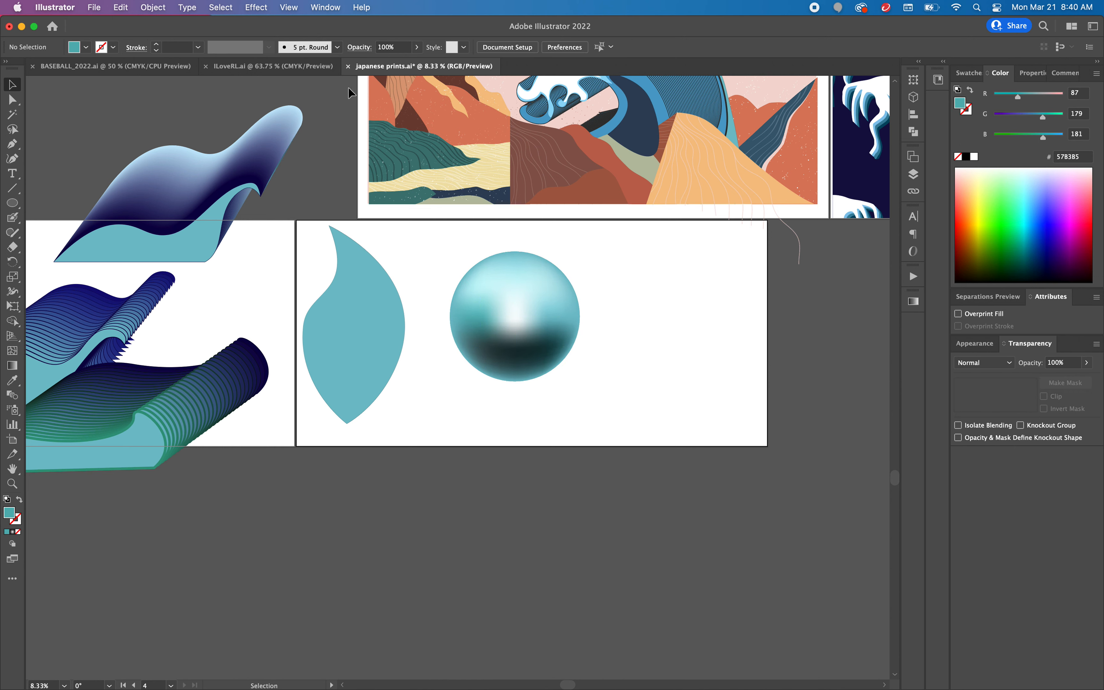